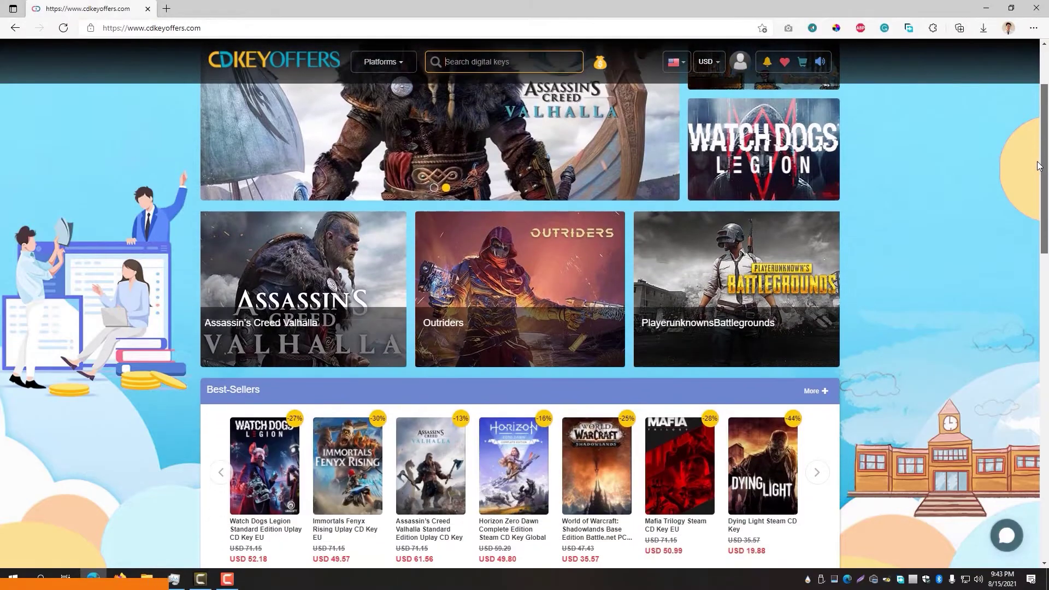
scroll(1039, 165, "down", 2)
Search CDKeyOffers for 'windows' and open the Windows 10 Pro OEM CD KEY GLOBAL product page.
scroll(492, 109, "up", 5)
left_click(394, 63)
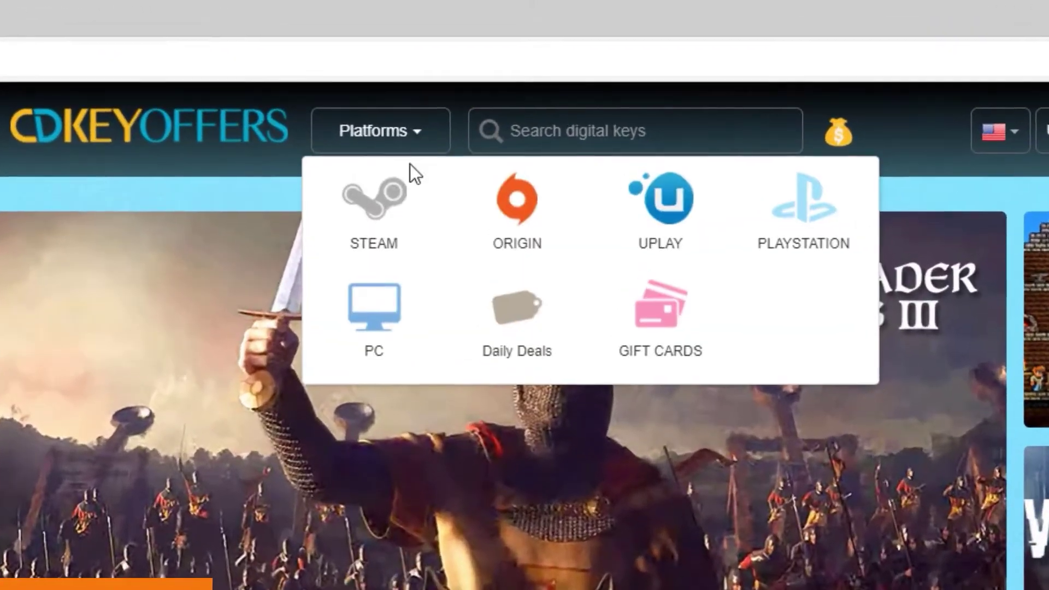
left_click(618, 130)
type("windows")
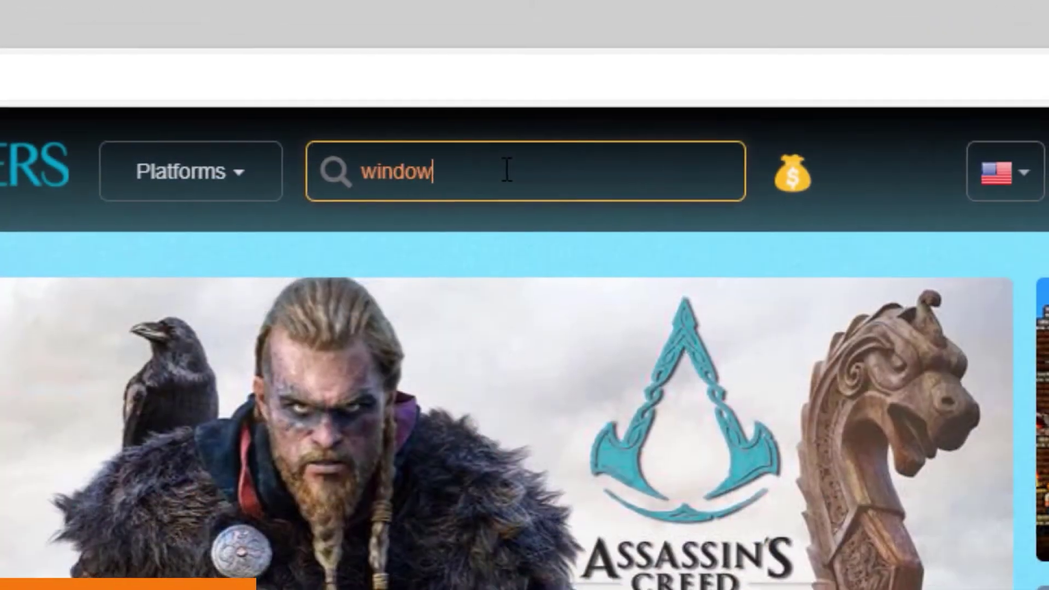
key("Return")
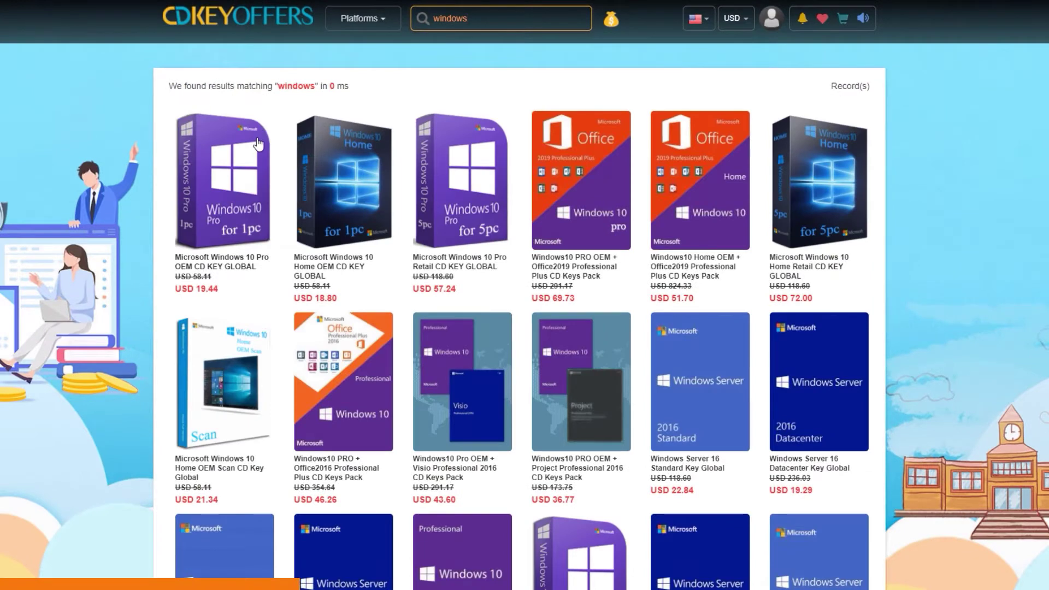
left_click(258, 144)
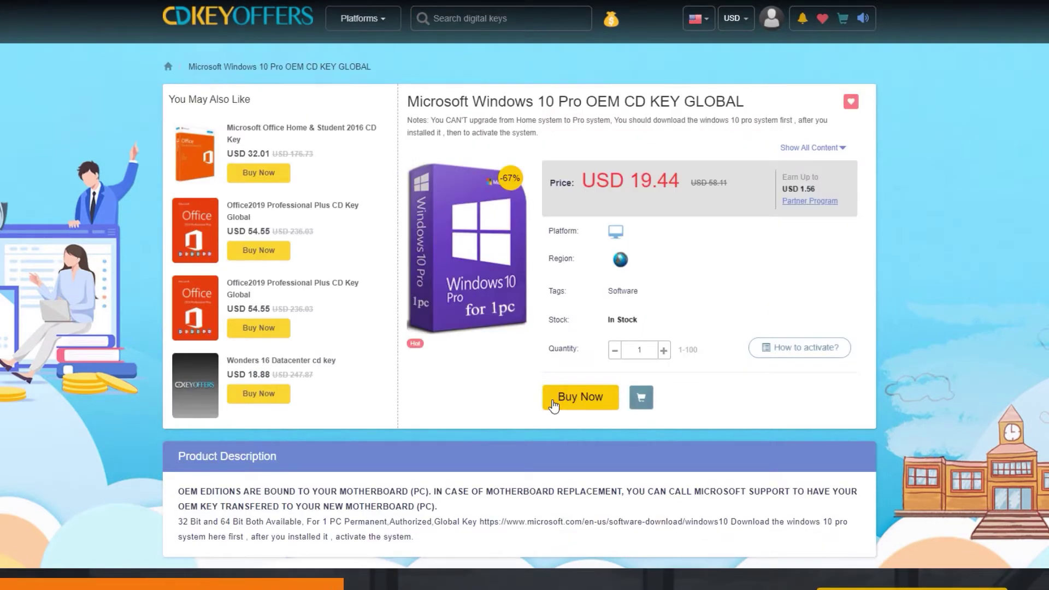
Buy the Windows 10 Pro OEM key with a promotion code at USD 15.55 and view its order status.
left_click(554, 406)
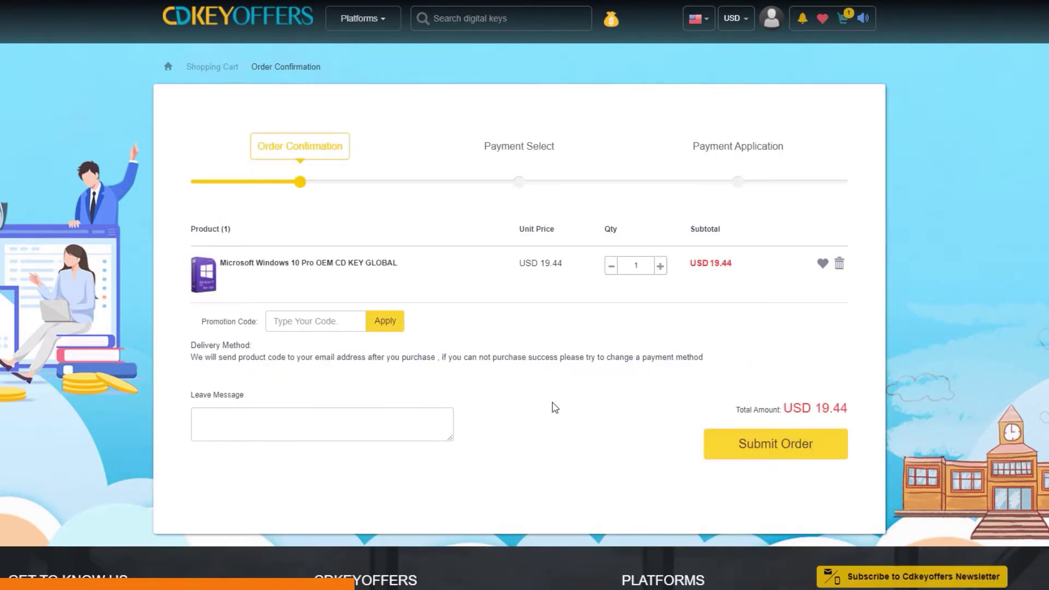
left_click(344, 326)
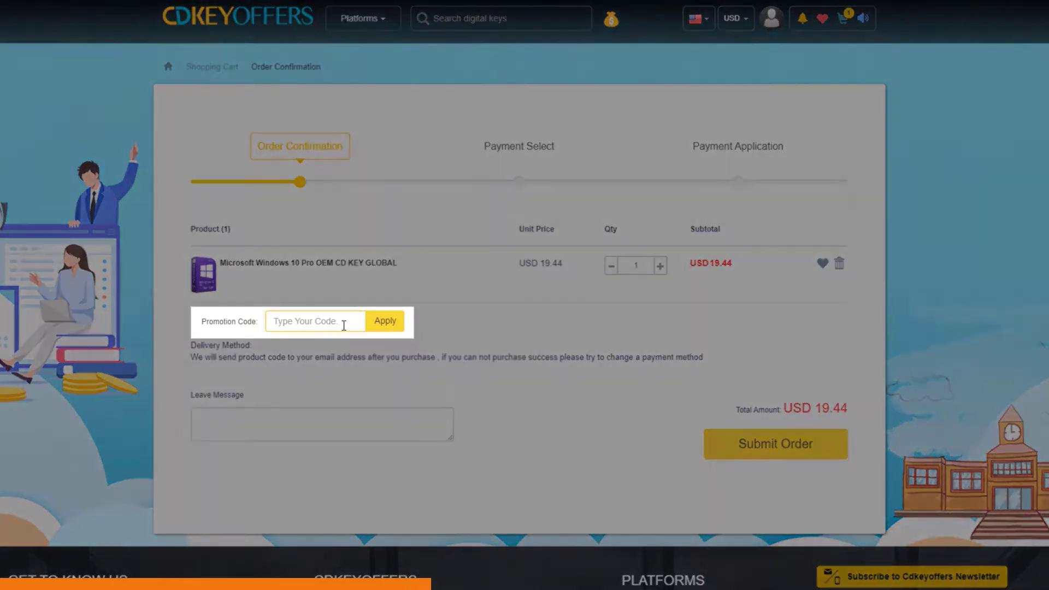
type("dood20")
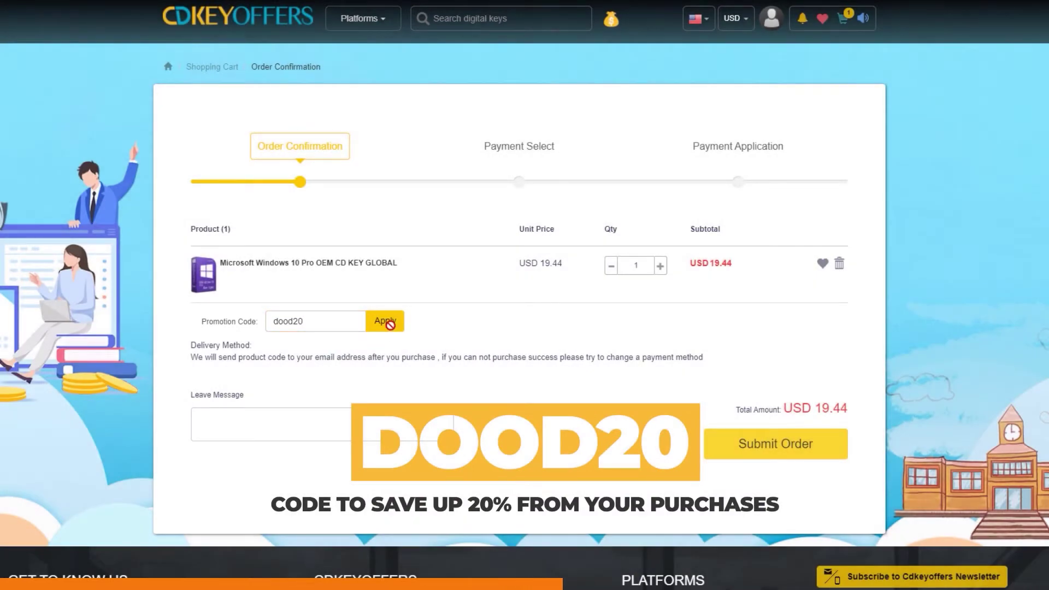
left_click(386, 323)
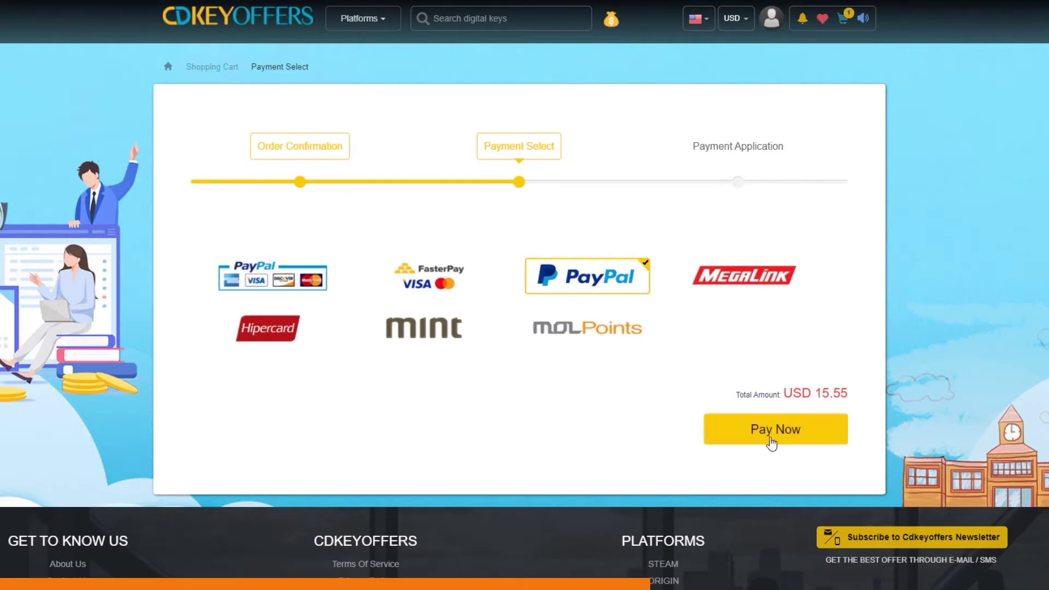
left_click(768, 435)
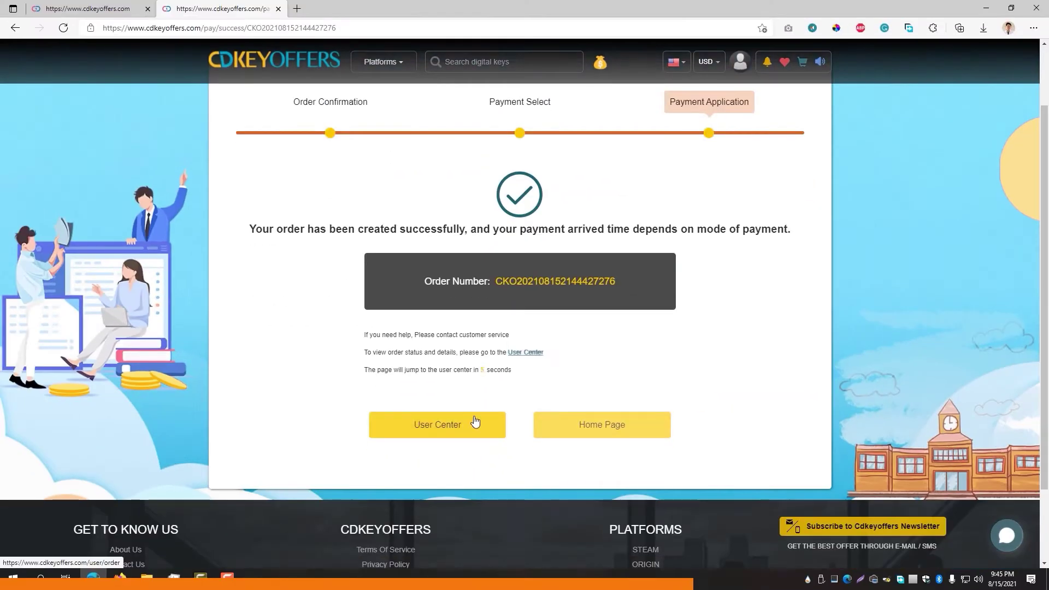
left_click(470, 524)
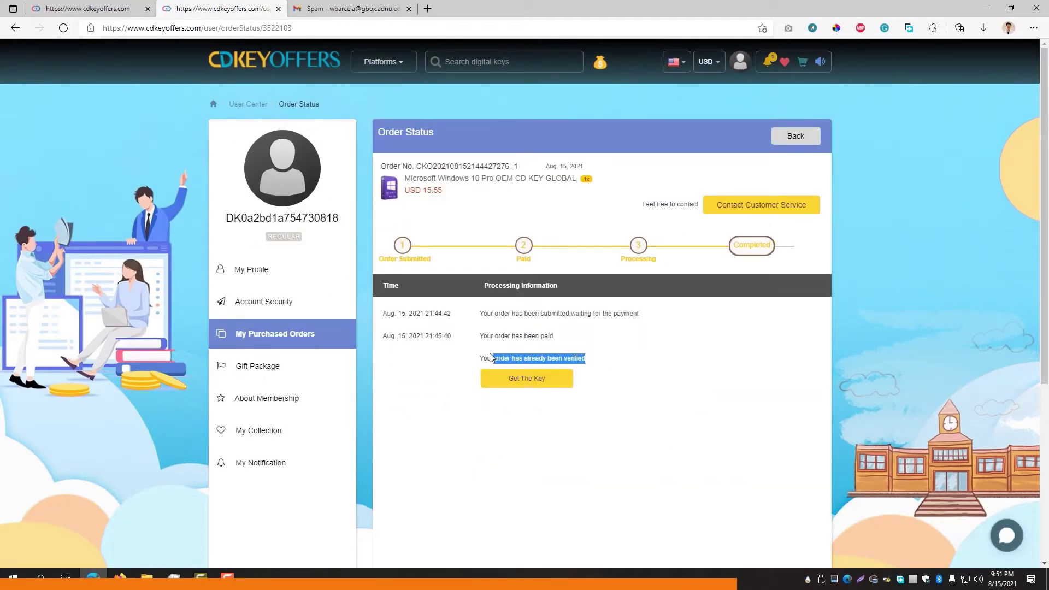
Reveal the purchased key and activate Windows 10 Pro with it under Settings > Activation.
left_click(527, 378)
left_click(12, 578)
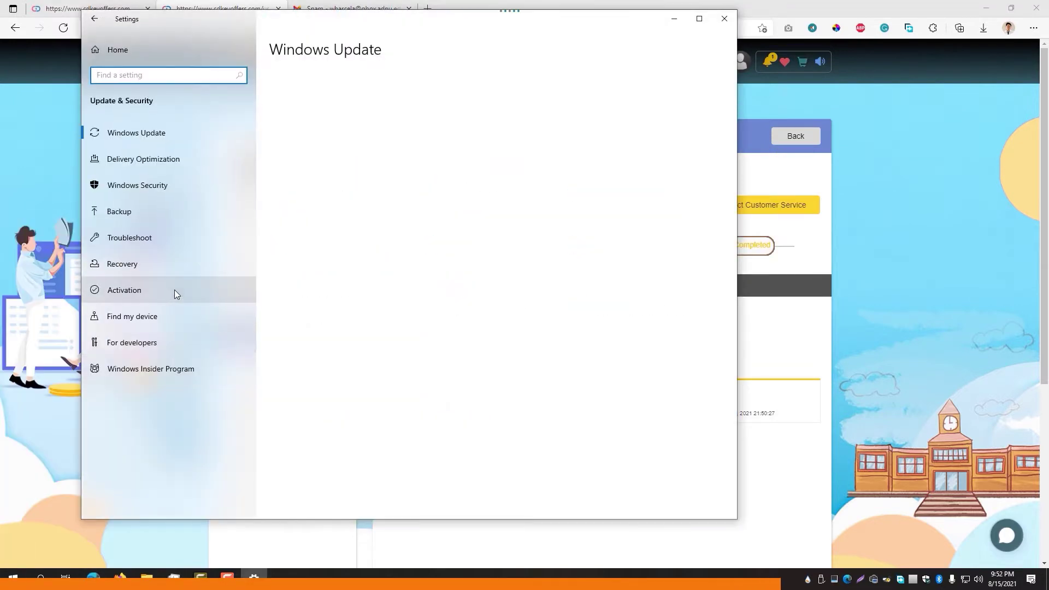
left_click(176, 294)
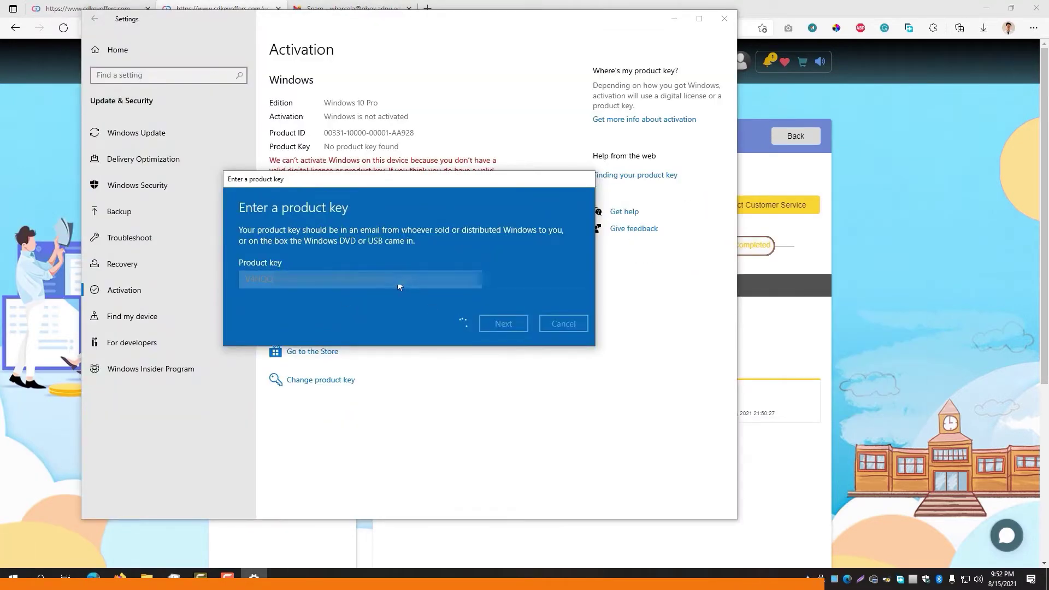
key("Return")
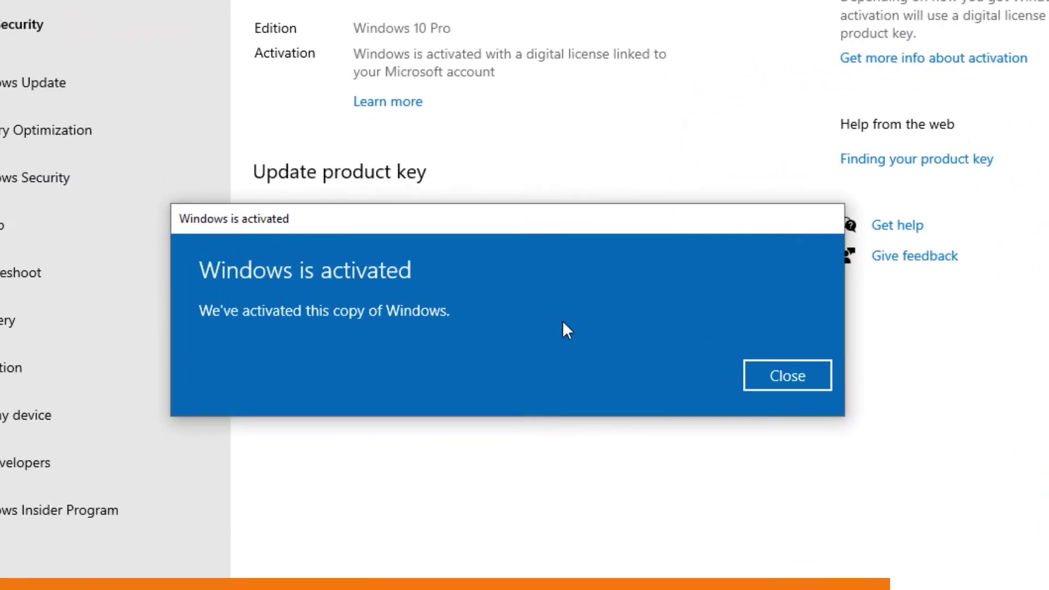
left_click(776, 376)
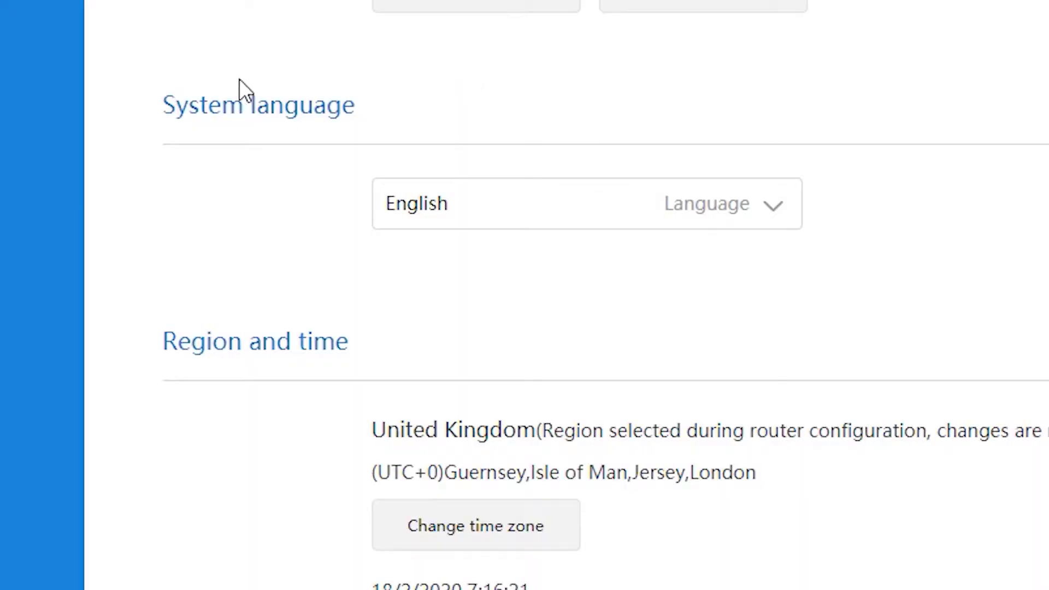
Open the System language dropdown to view the available languages, with English checked.
left_click(572, 218)
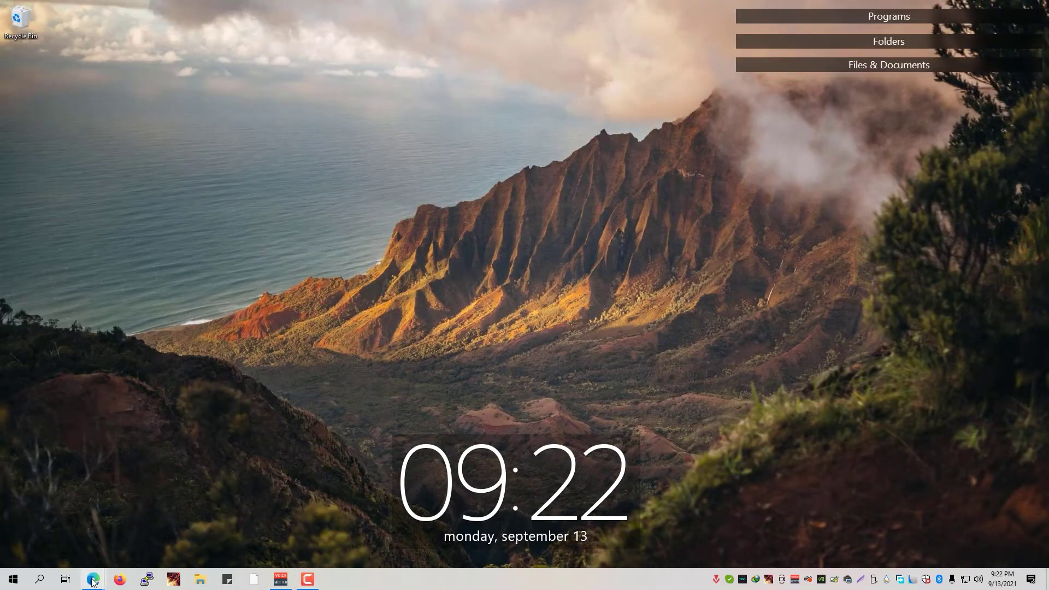
Download miwifi_4c_international_firmware.zip from the Google Drive link in Edge.
left_click(93, 579)
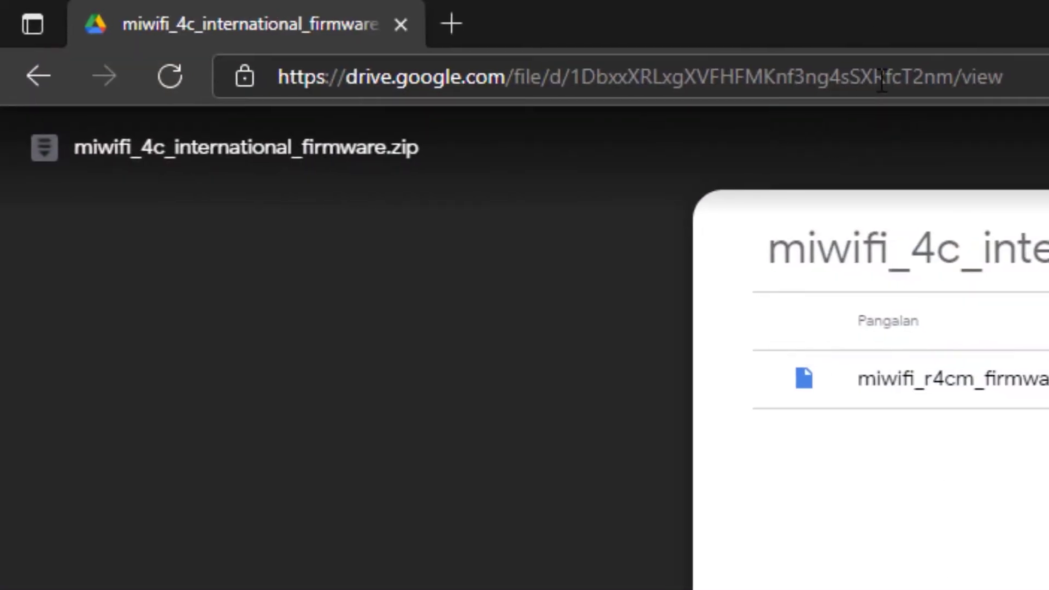
left_click(880, 77)
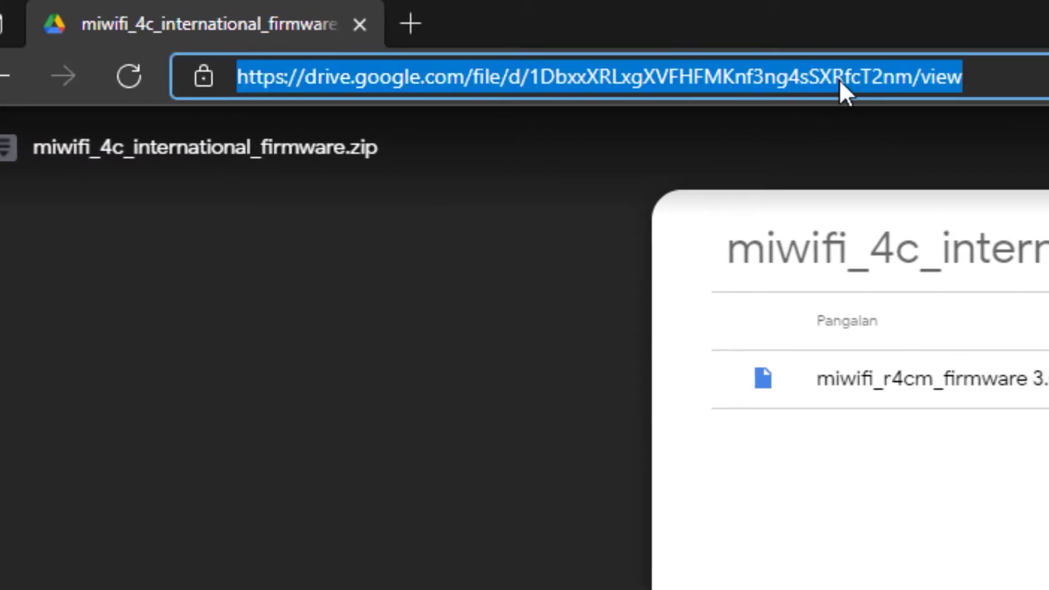
left_click(842, 77)
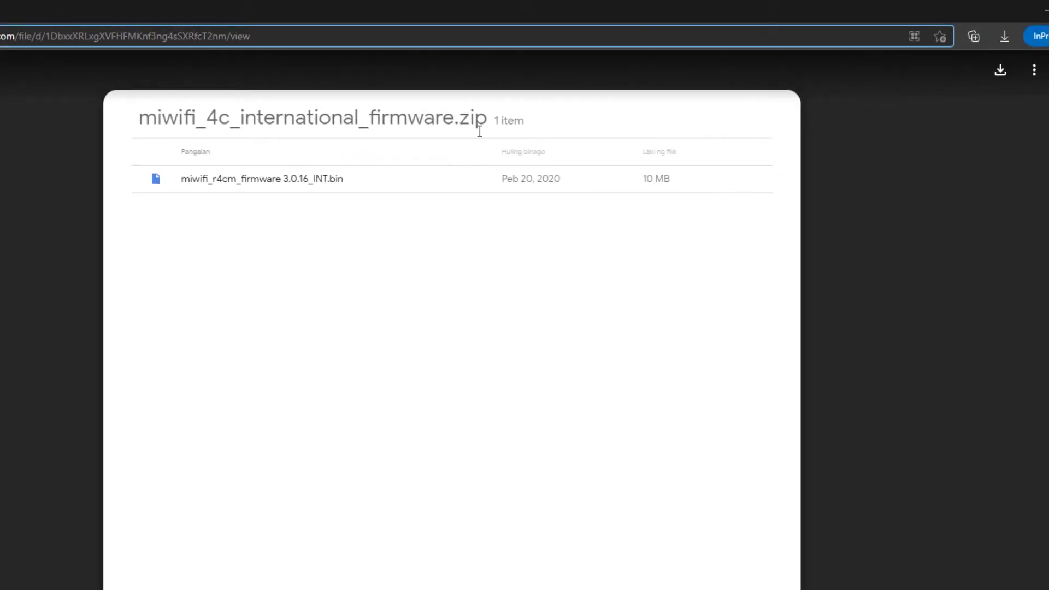
left_click(1000, 71)
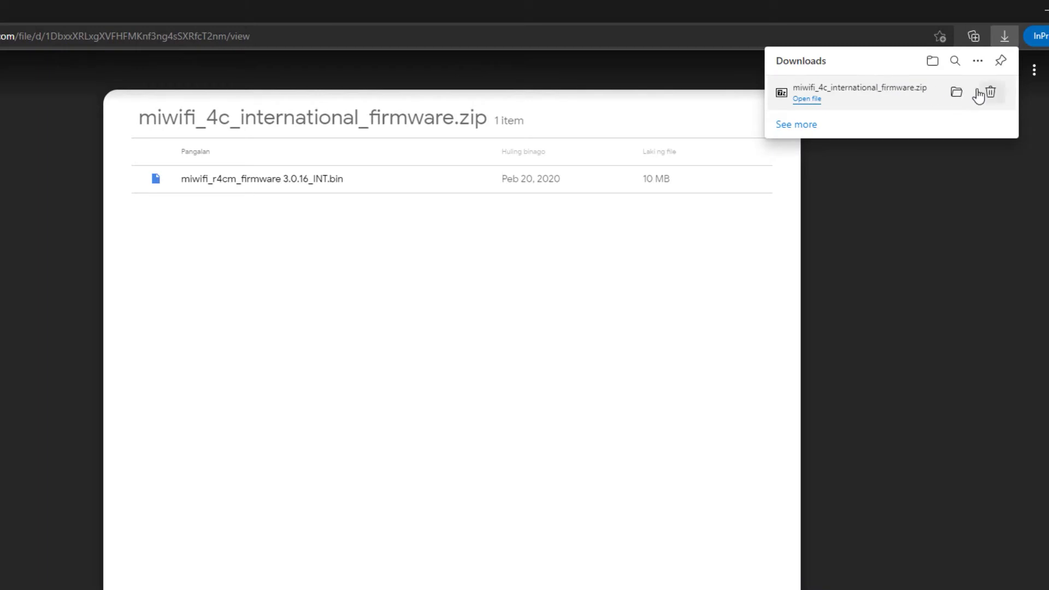
Show the downloaded zip in the Downloads folder, then clear everything away to the desktop.
left_click(961, 95)
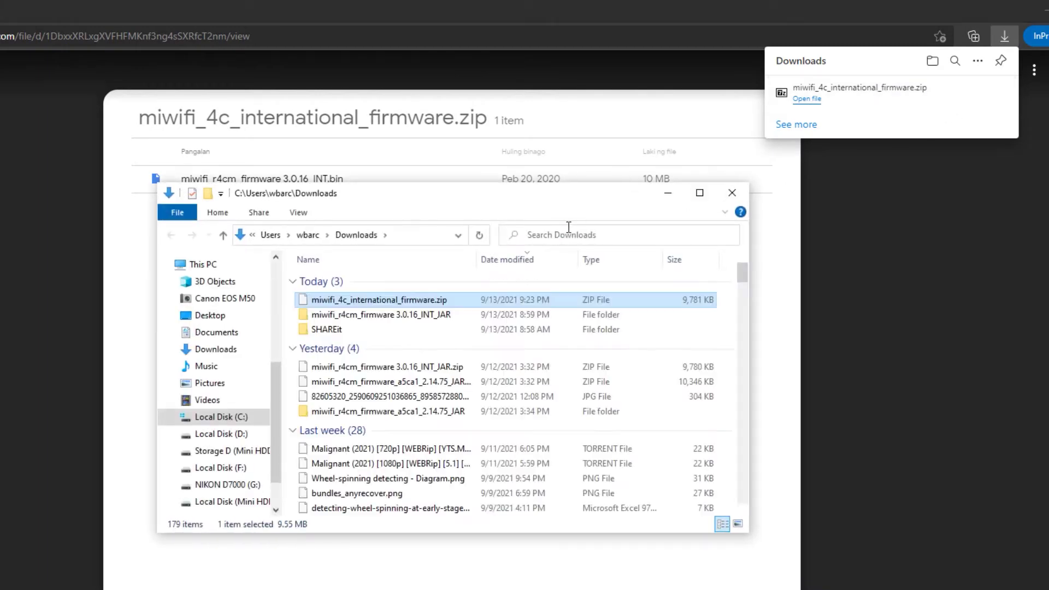
left_click(666, 196)
key("super+d")
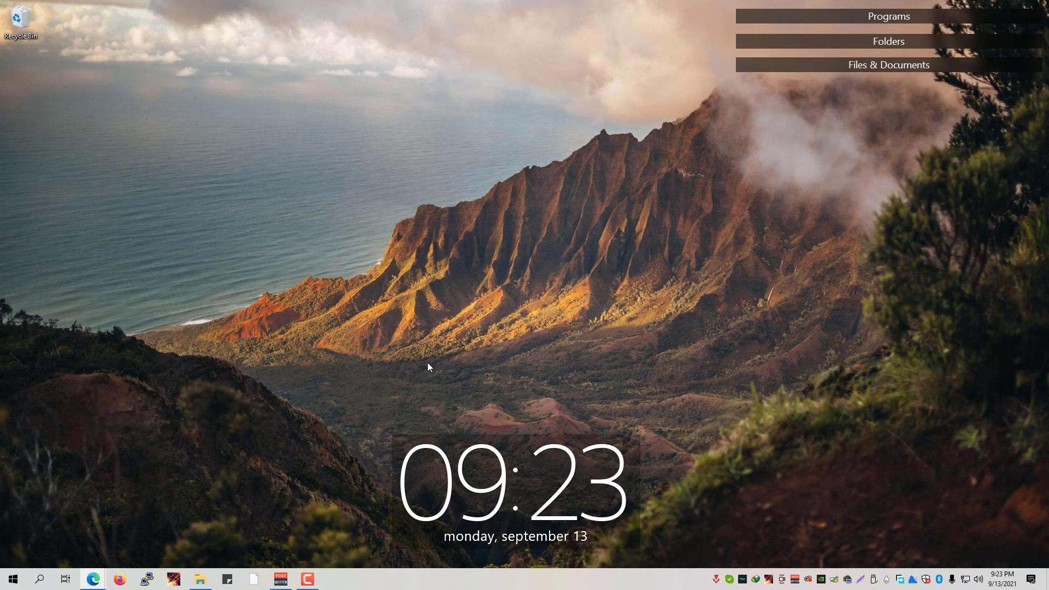
Connect to the Xiaomi_887D Wi-Fi network from the tray and close the network list.
left_click(964, 581)
left_click(928, 323)
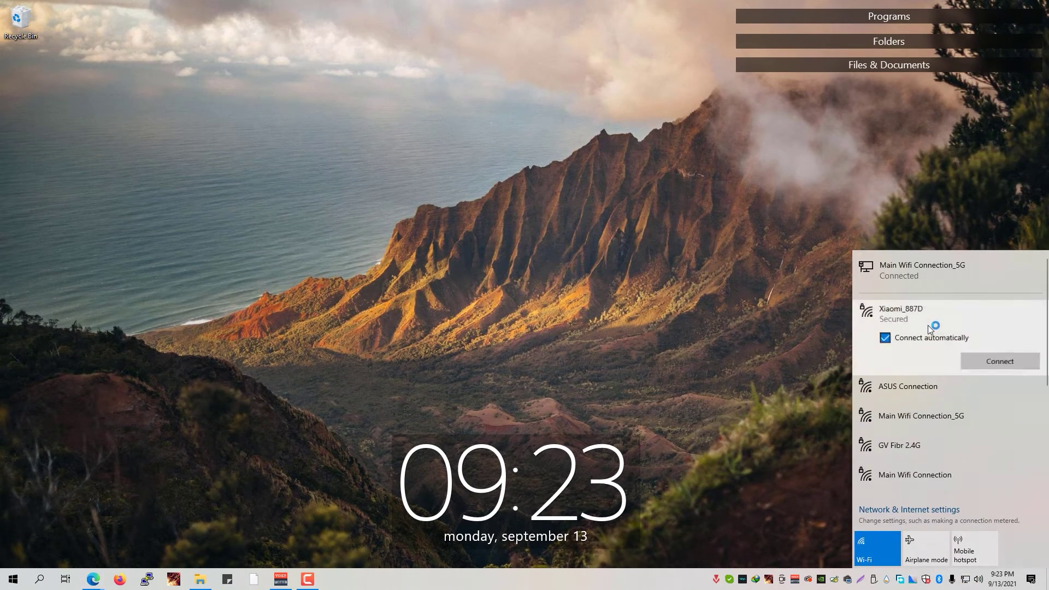
left_click(994, 369)
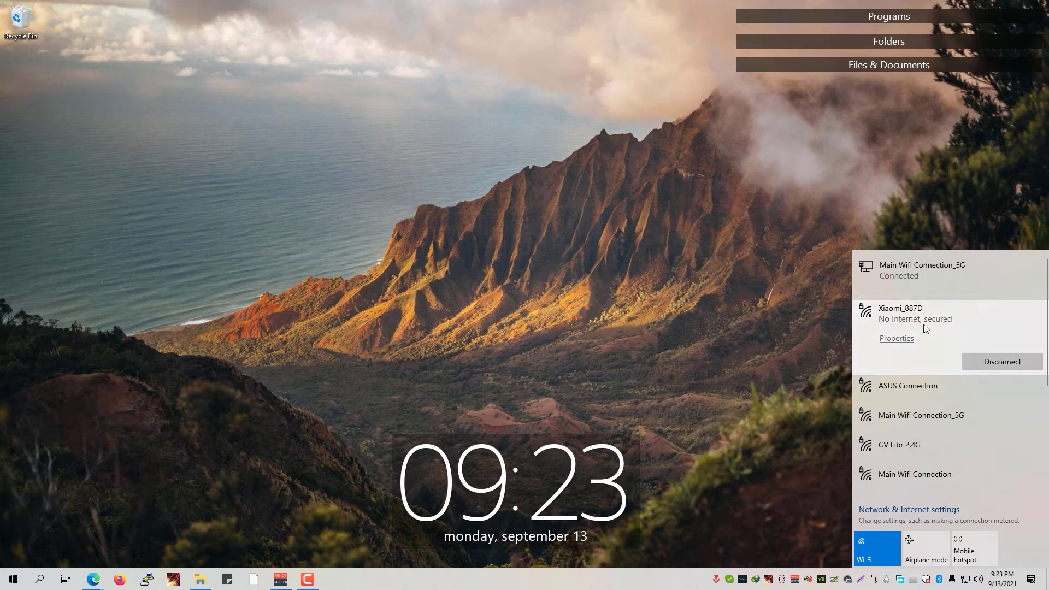
left_click(476, 339)
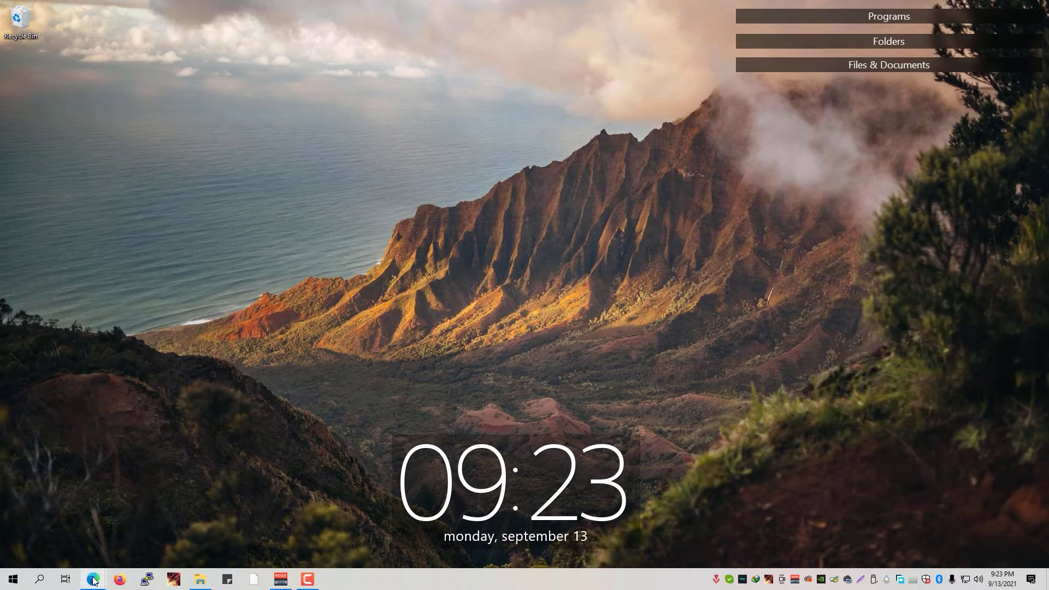
Return to the Edge window and enter 192.168.31.1 in a new InPrivate tab.
mouse_move(98, 581)
left_click(280, 516)
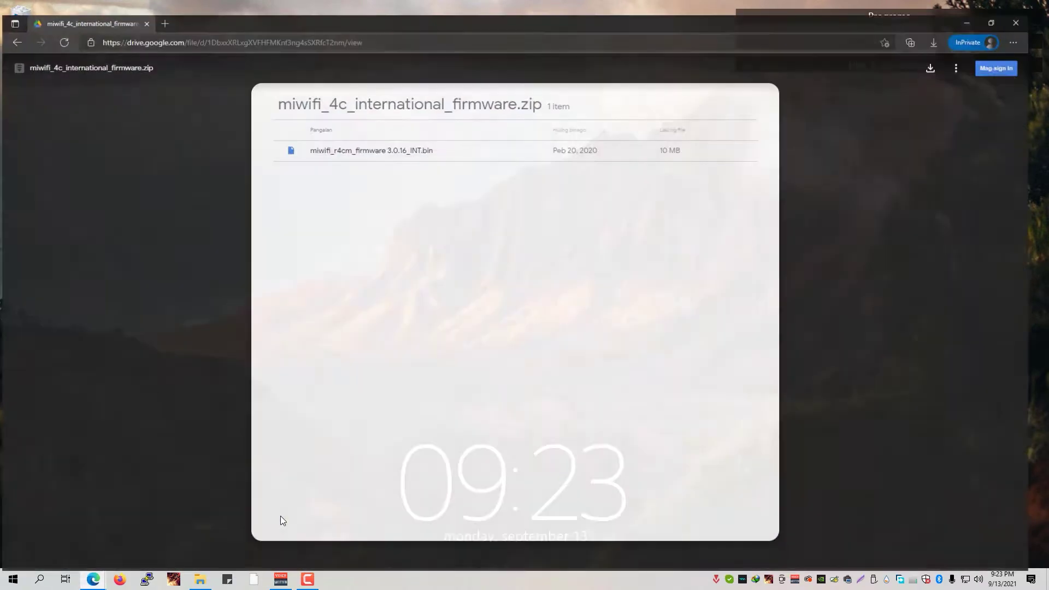
left_click(169, 6)
type("192.")
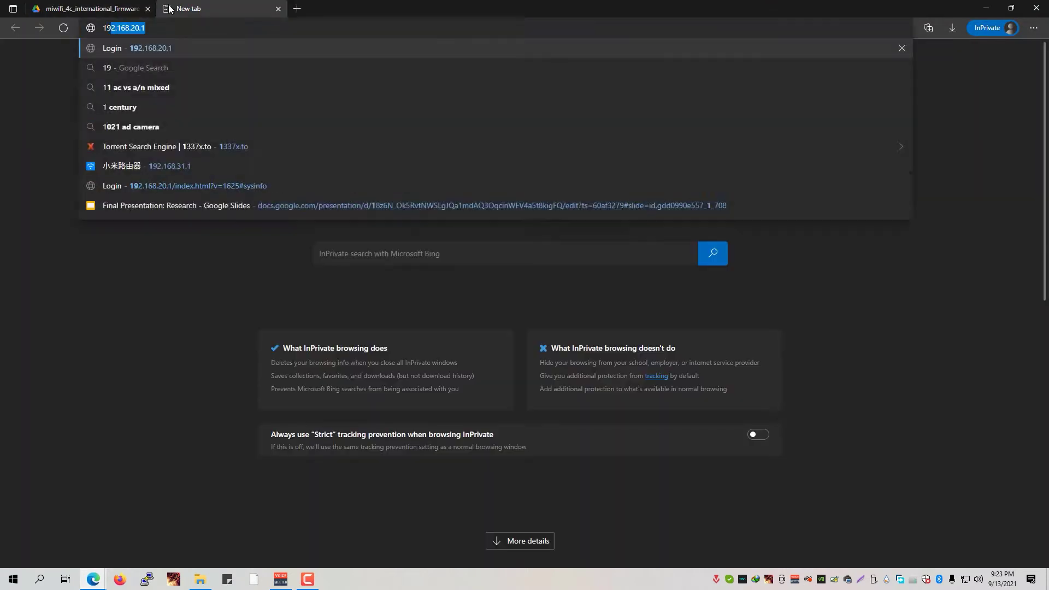
type("168.31.1")
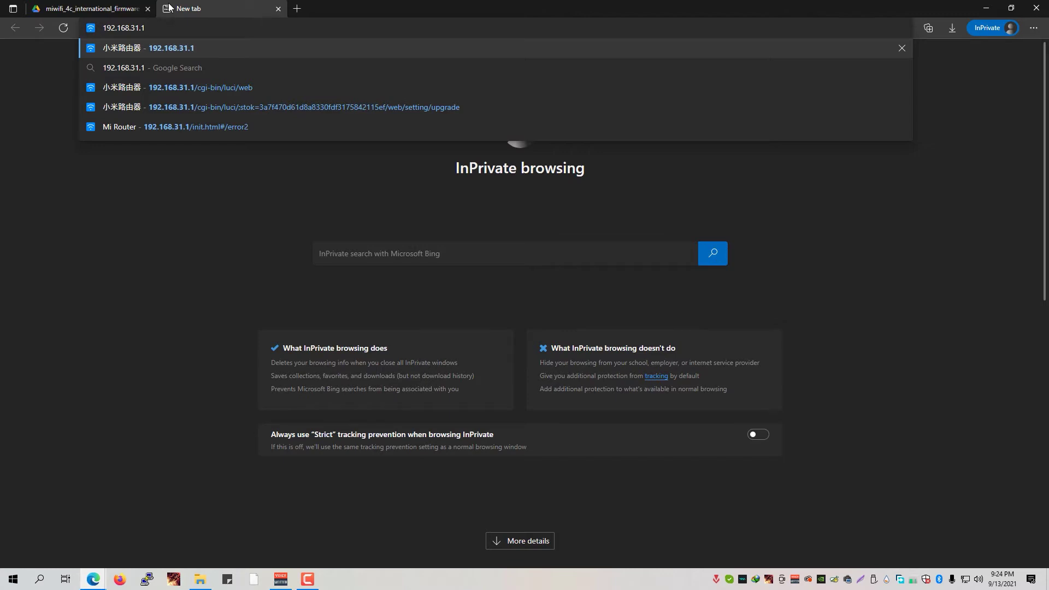
key("super")
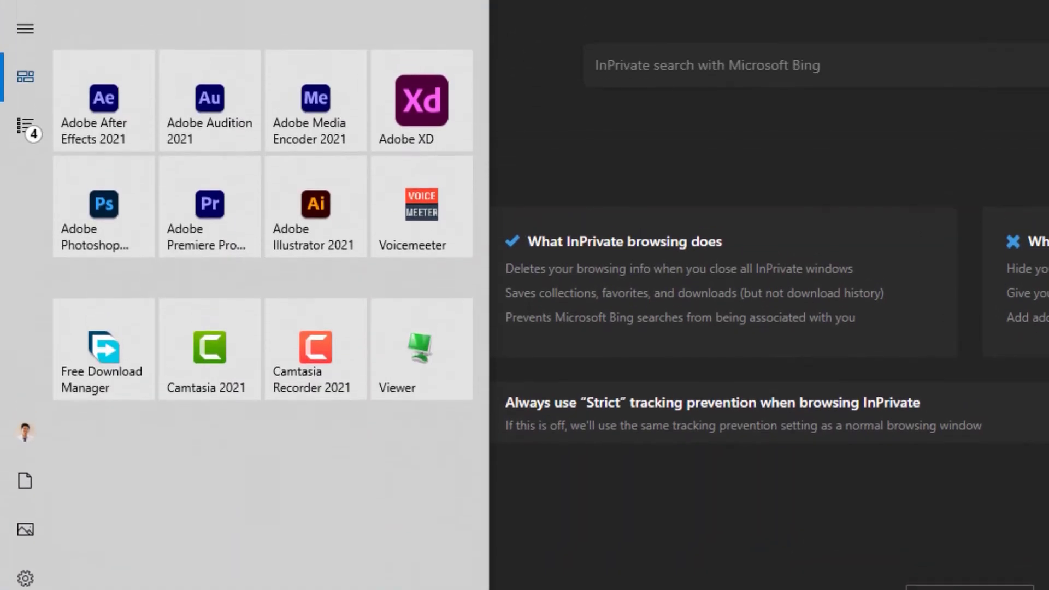
Launch Command Prompt and run ipconfig to list the network adapter settings.
type("cmd")
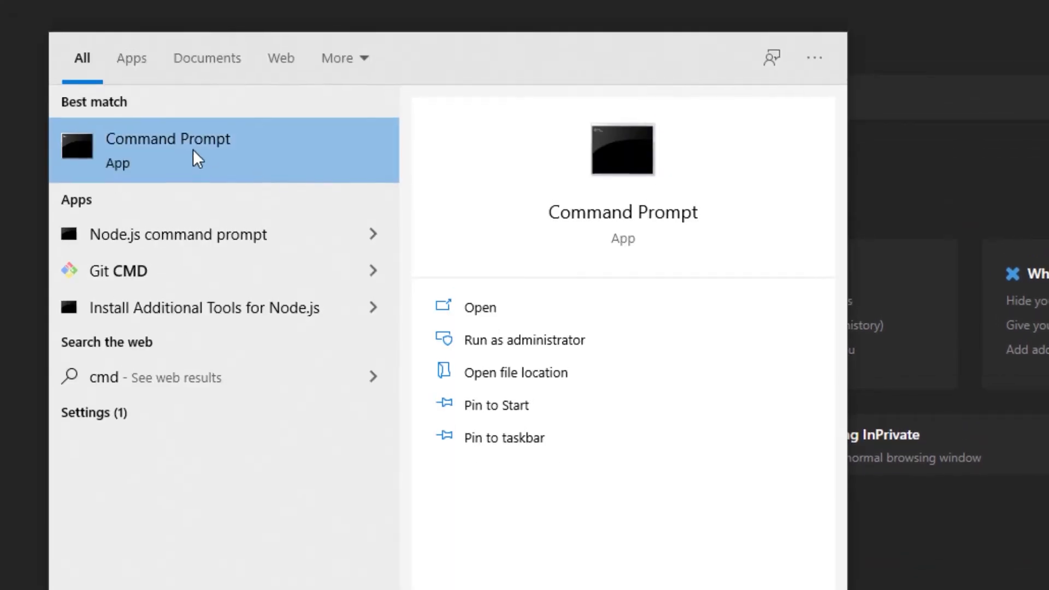
left_click(194, 152)
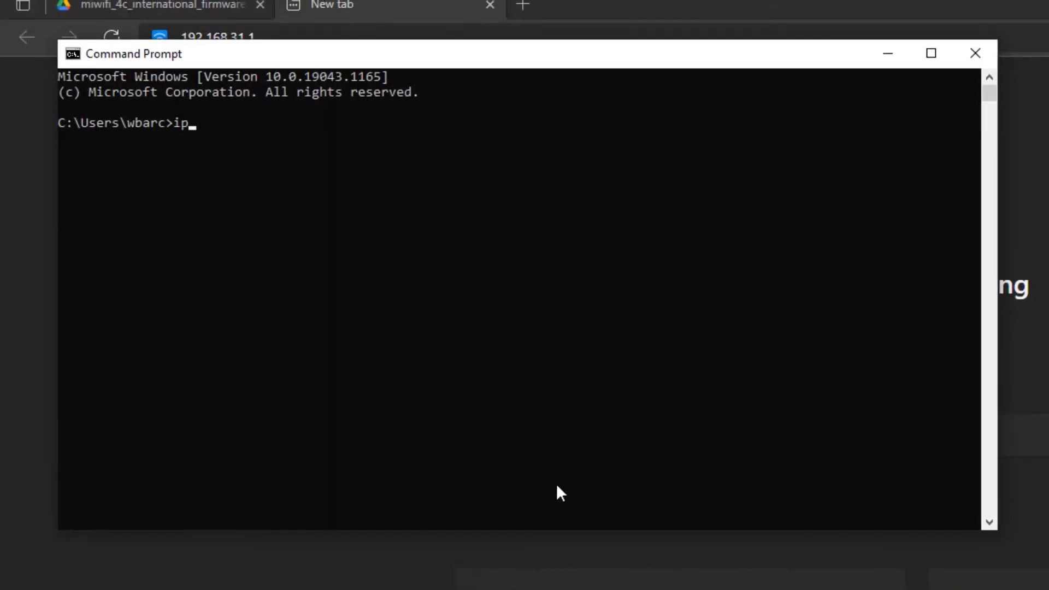
key("Return")
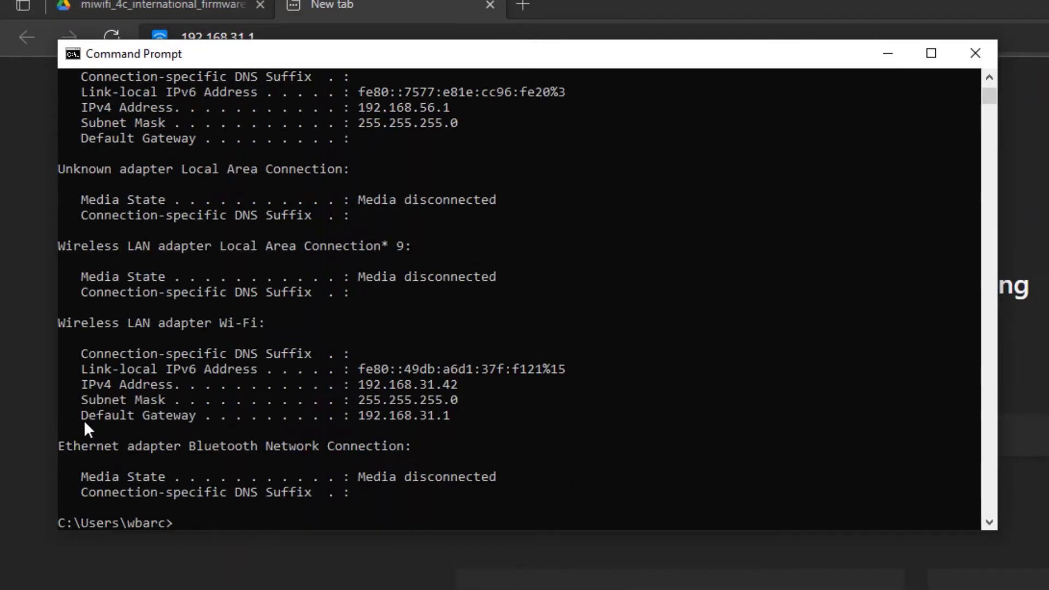
Select and copy the Default Gateway values, confirming the Wi-Fi gateway is 192.168.31.1.
left_click_drag(82, 416, 452, 418)
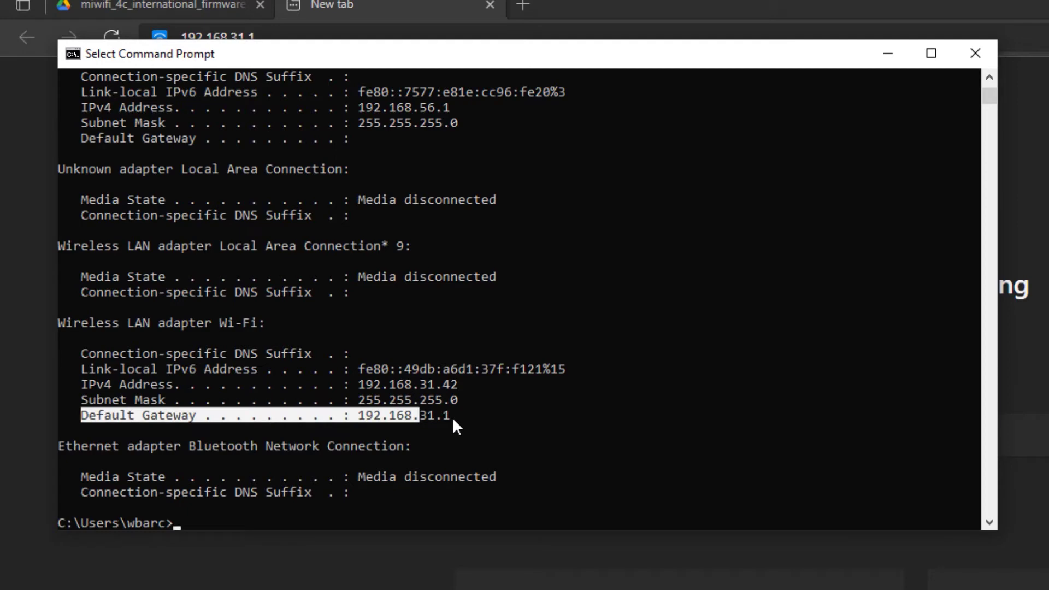
left_click(445, 416)
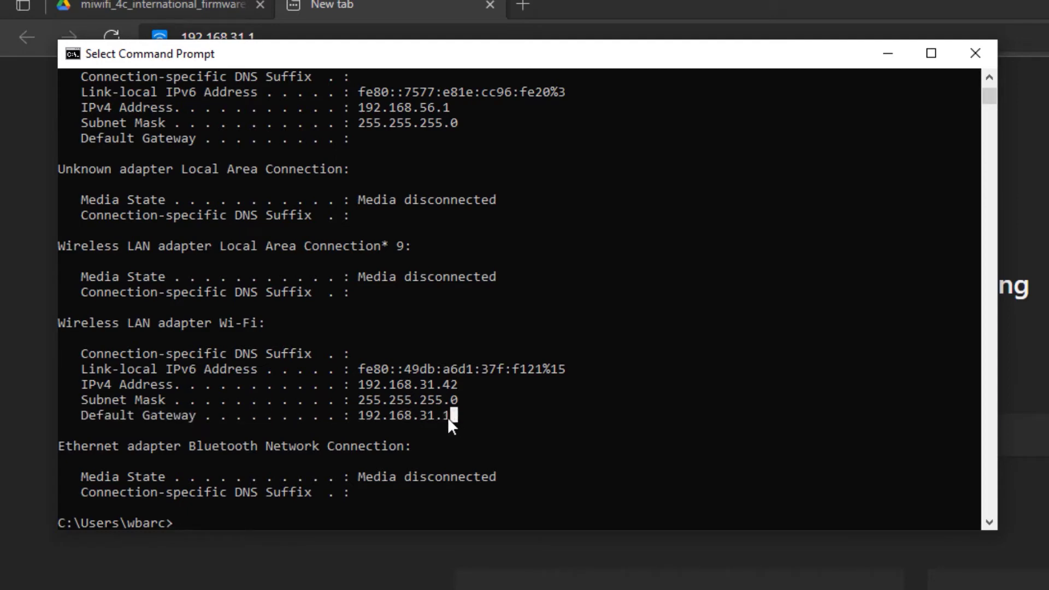
left_click_drag(450, 418, 362, 416)
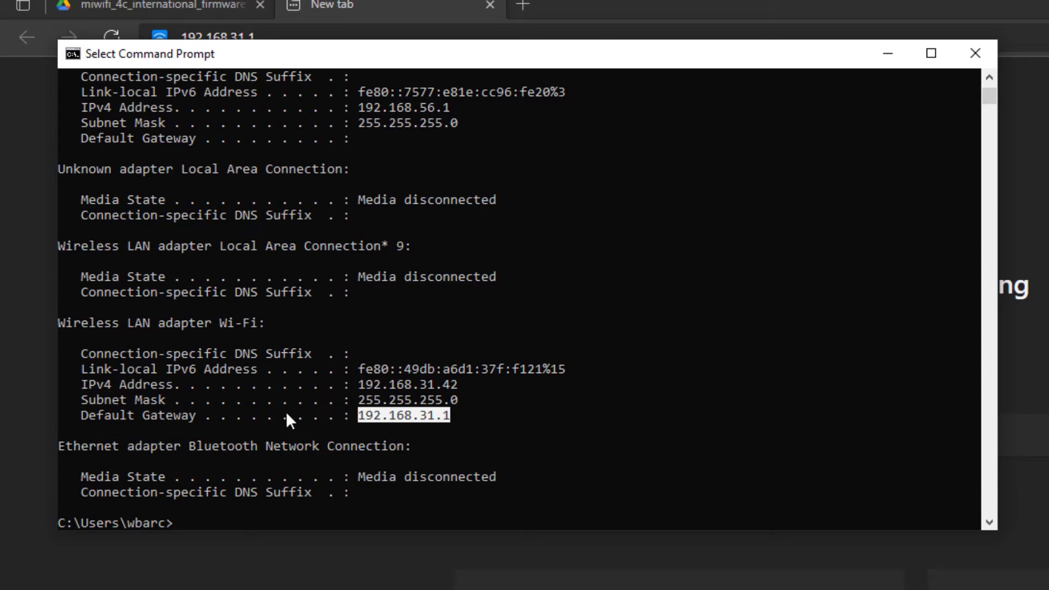
scroll(218, 385, "up", 5)
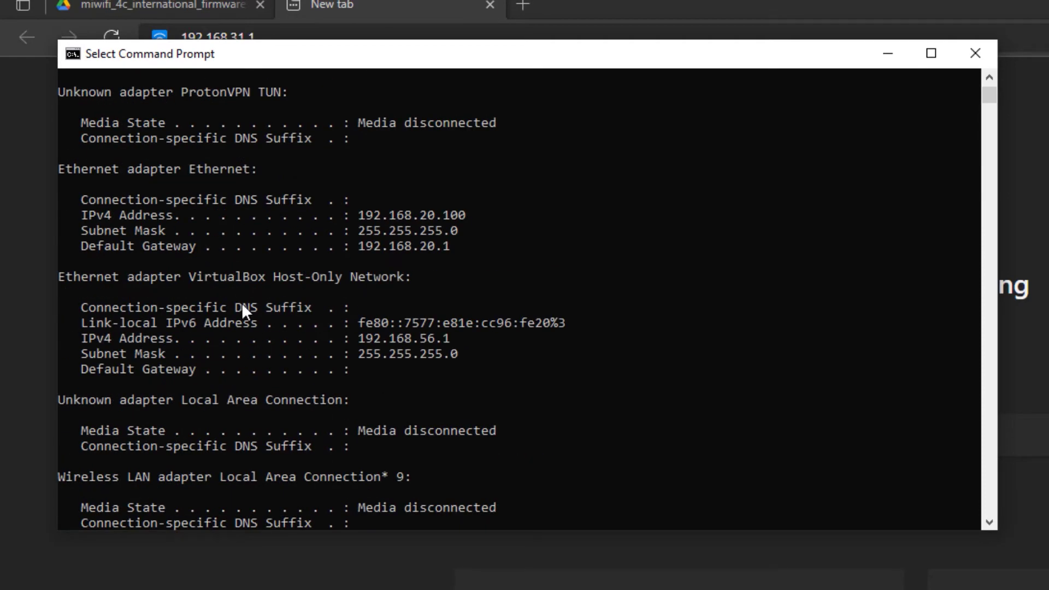
left_click_drag(61, 169, 233, 169)
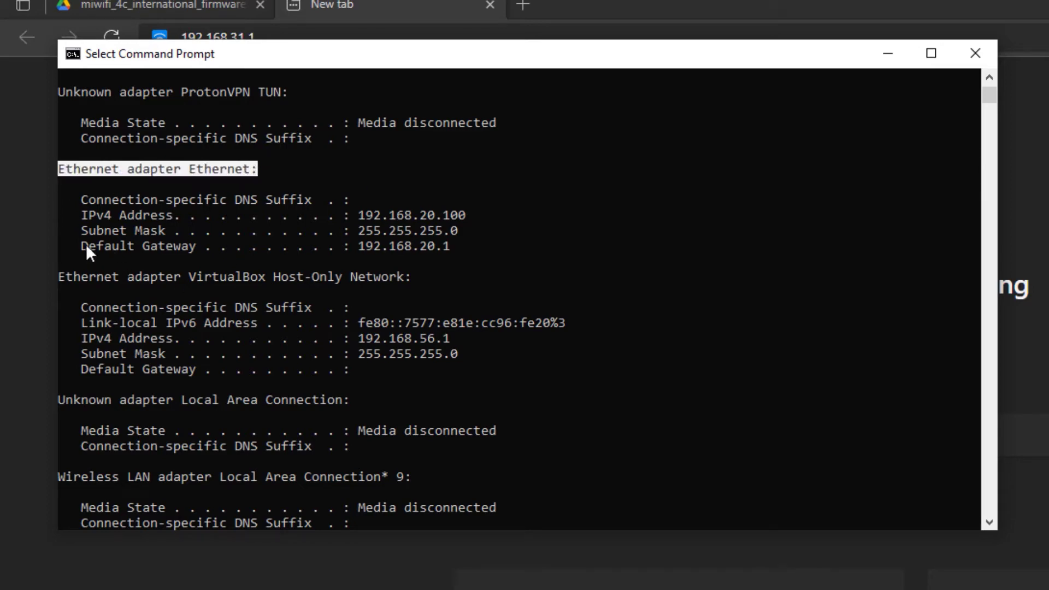
left_click_drag(86, 244, 196, 248)
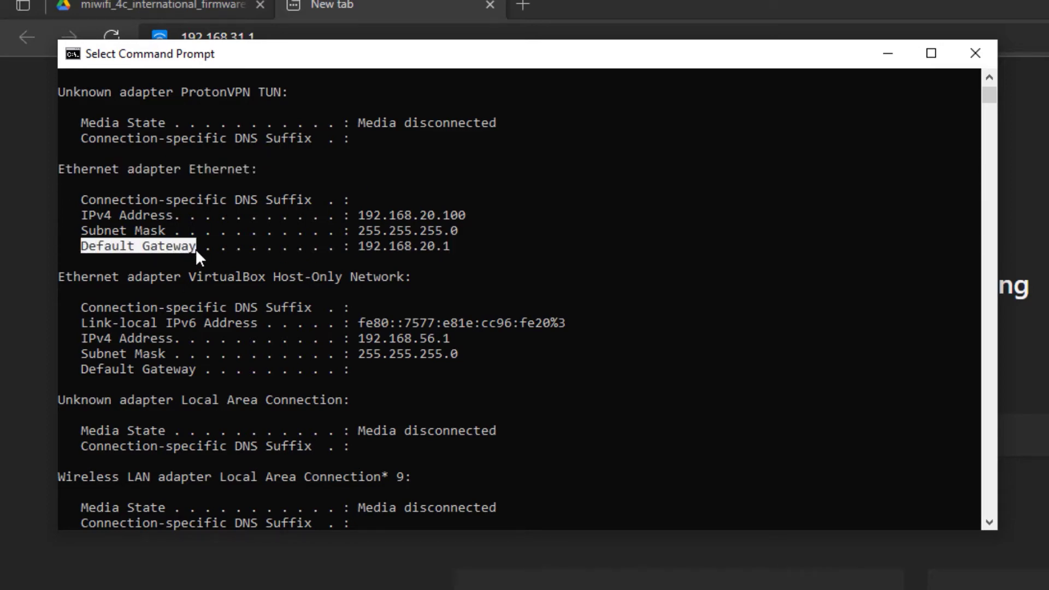
right_click(450, 246)
left_click_drag(450, 247, 358, 246)
scroll(510, 371, "down", 3)
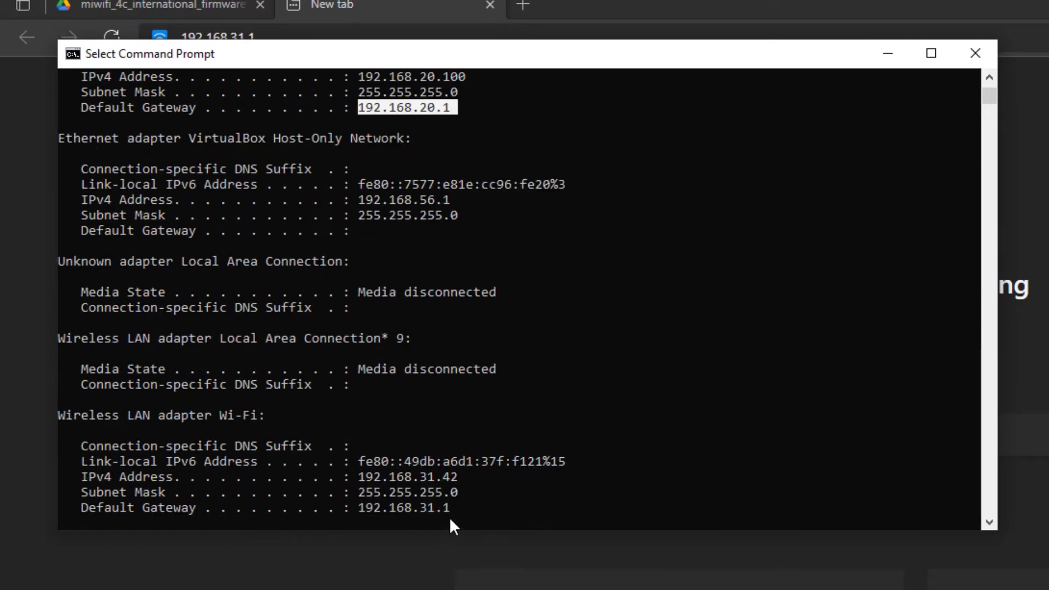
left_click(435, 7)
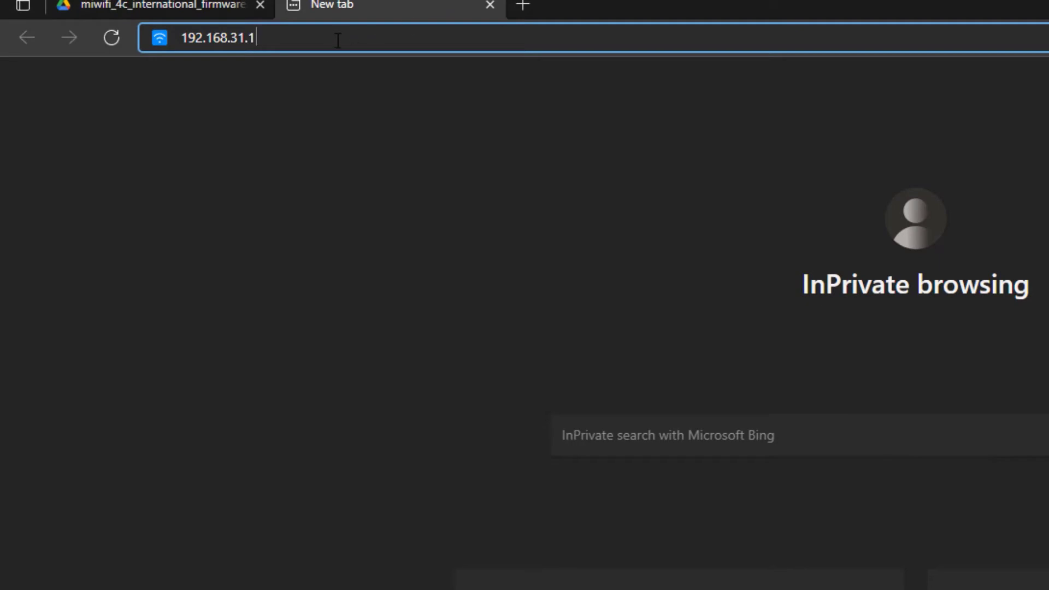
Load 192.168.31.1 and sign in with the router admin password.
key("Return")
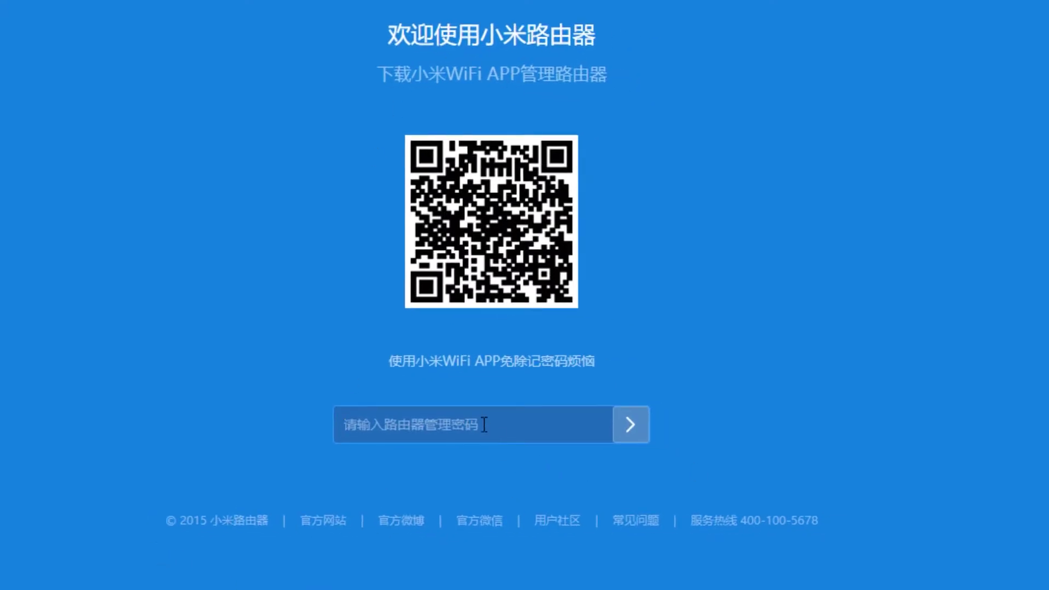
type("••")
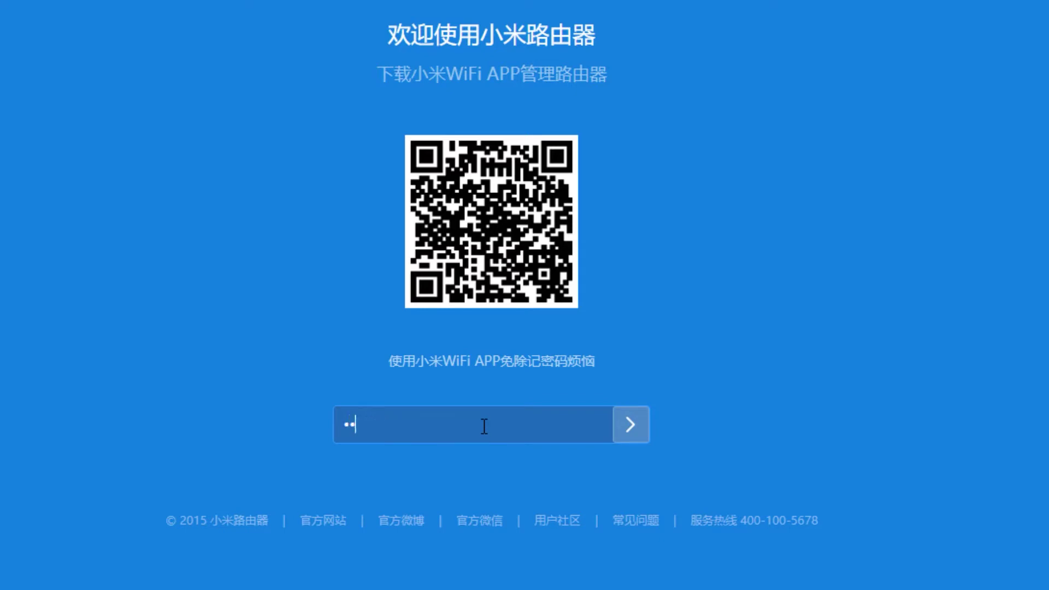
key("Return")
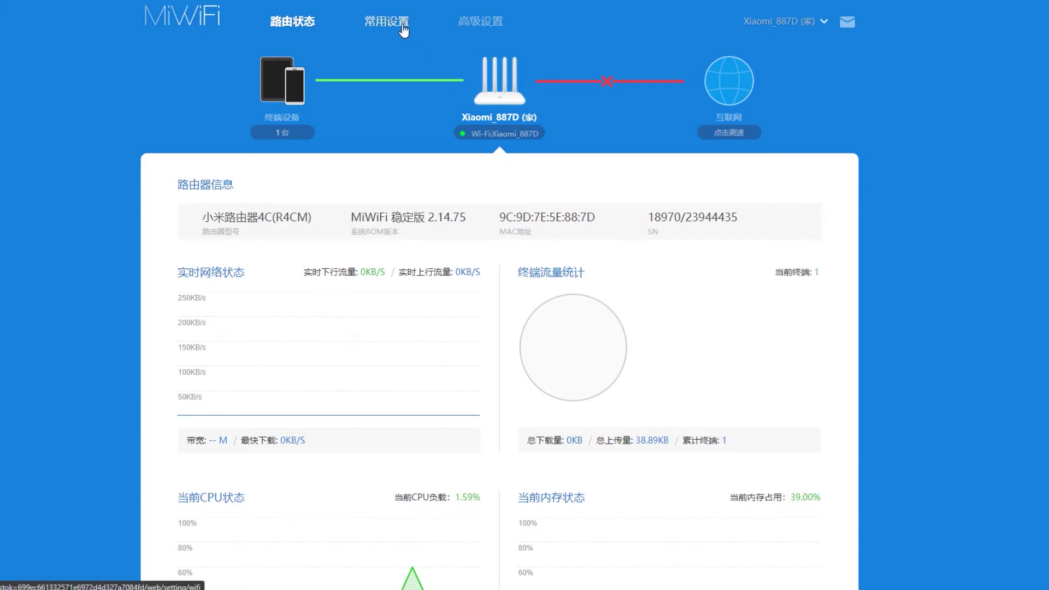
Open 常用设置 > 系统状态 and check the current firmware version 2.14.75.
left_click(385, 24)
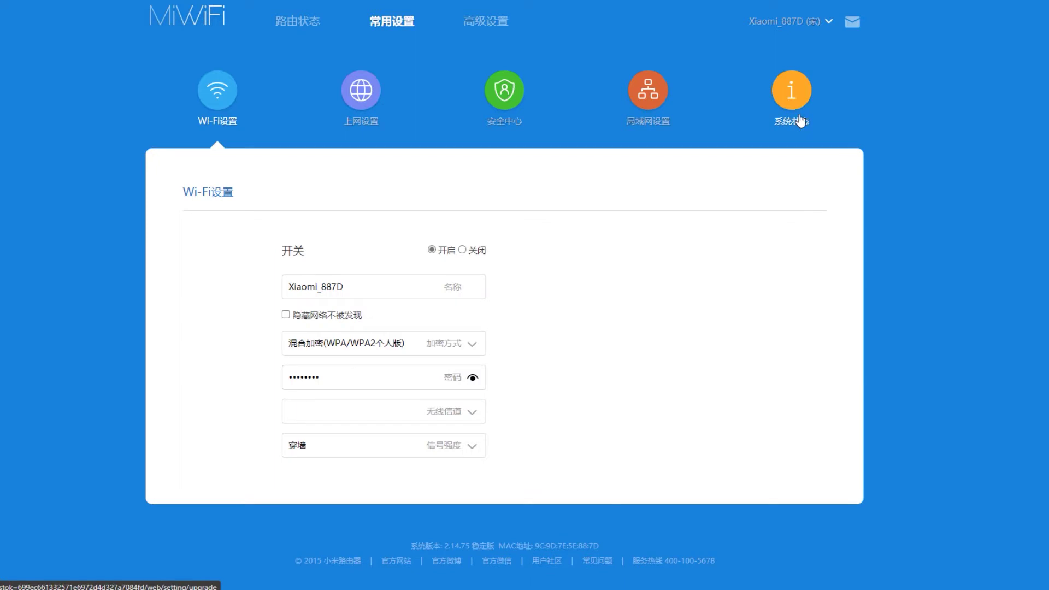
left_click(813, 100)
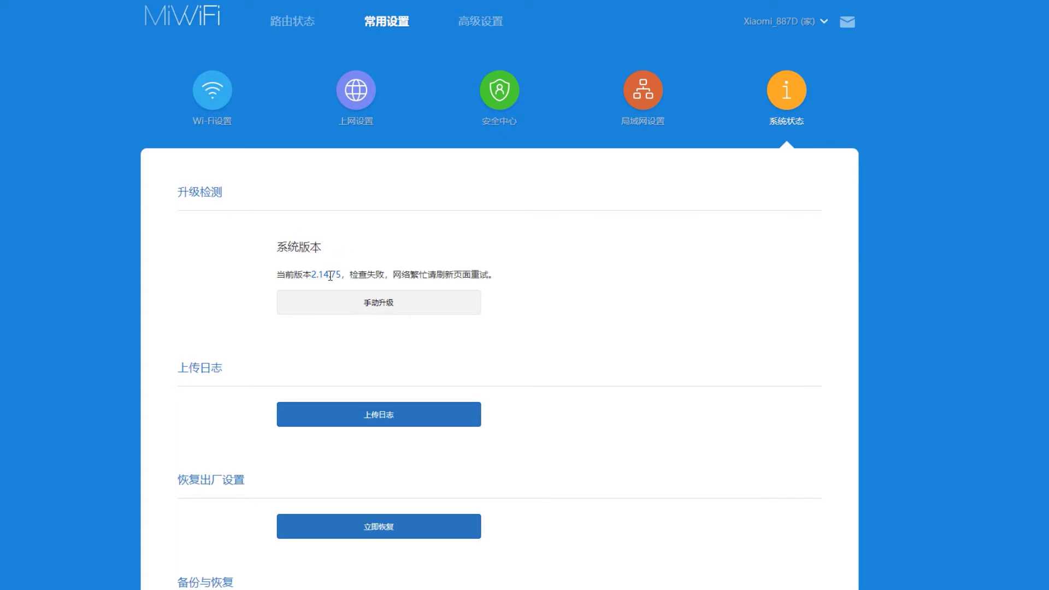
double_click(355, 261)
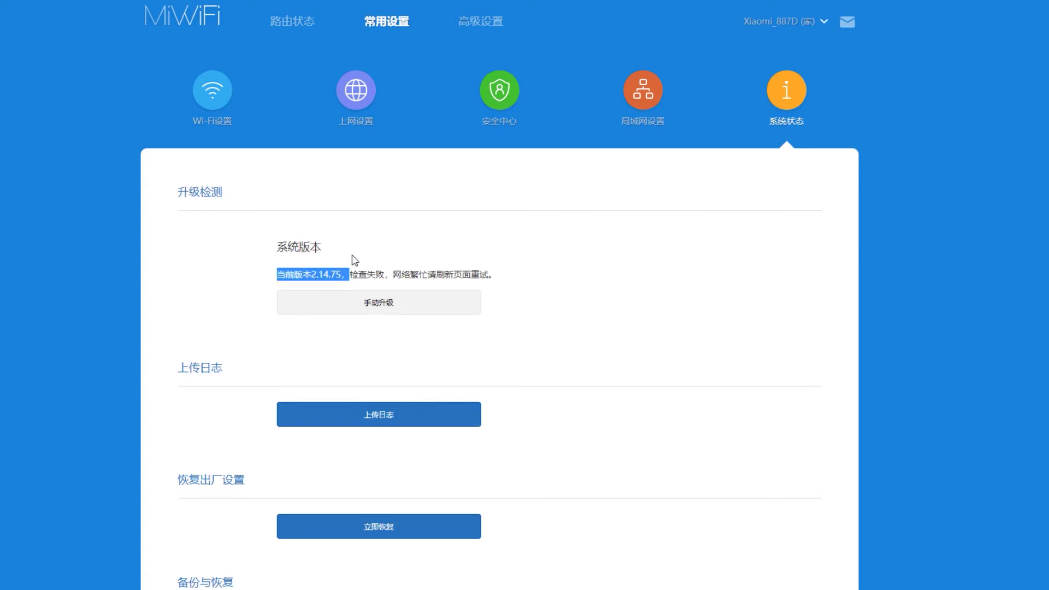
left_click(384, 255)
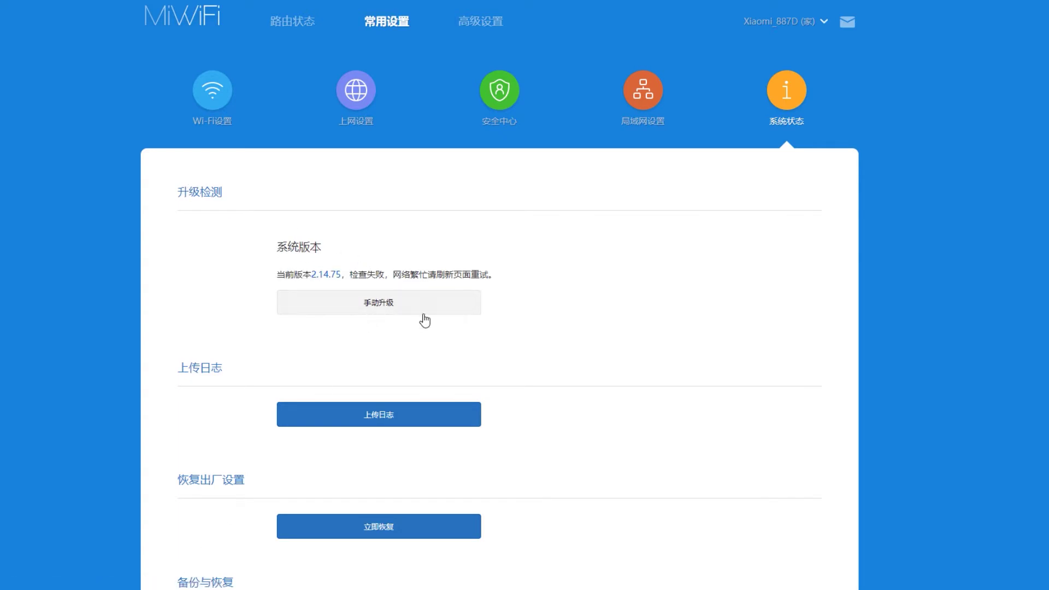
key("alt+Tab")
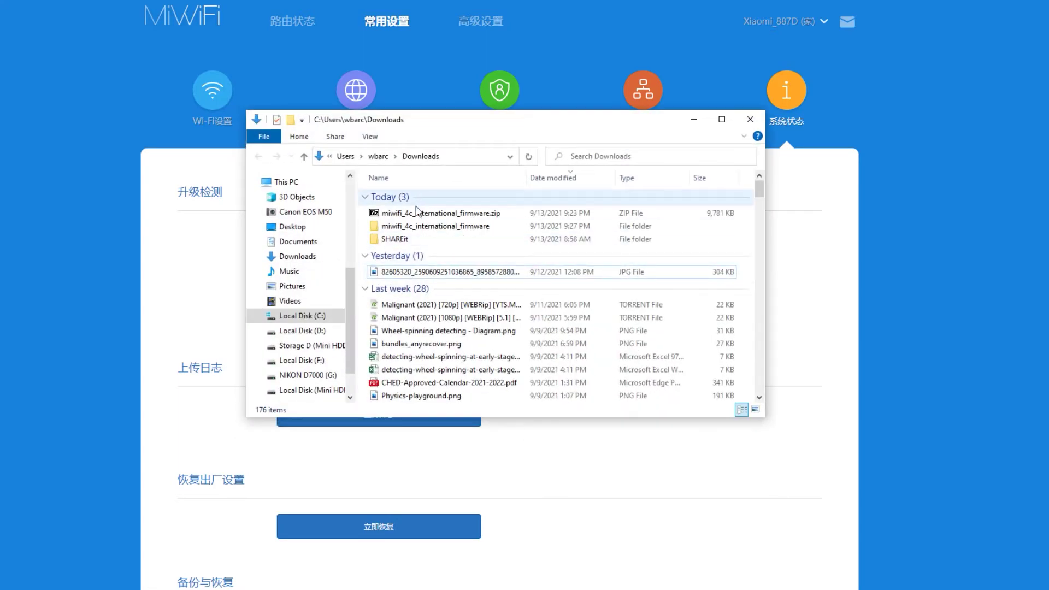
Extract miwifi_4c_international_firmware.zip with 7-Zip, replacing all existing files.
right_click(423, 214)
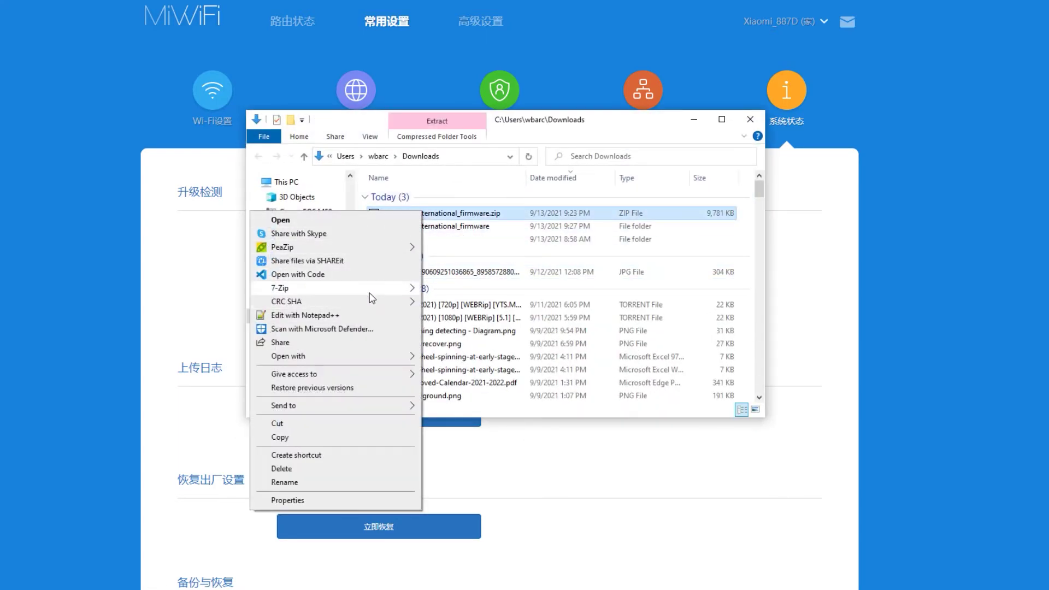
mouse_move(413, 289)
left_click(481, 345)
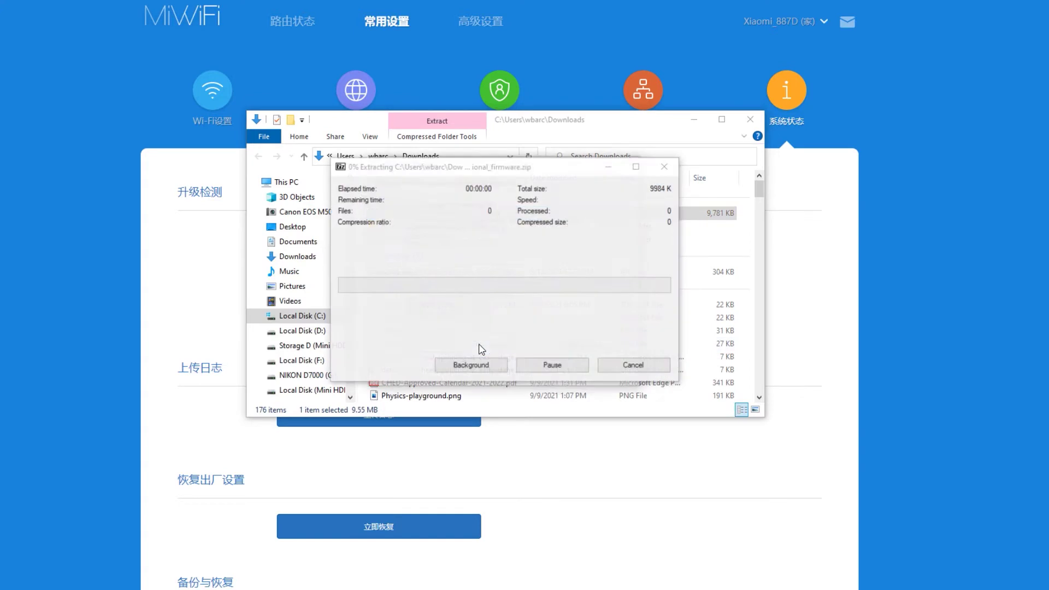
left_click(481, 348)
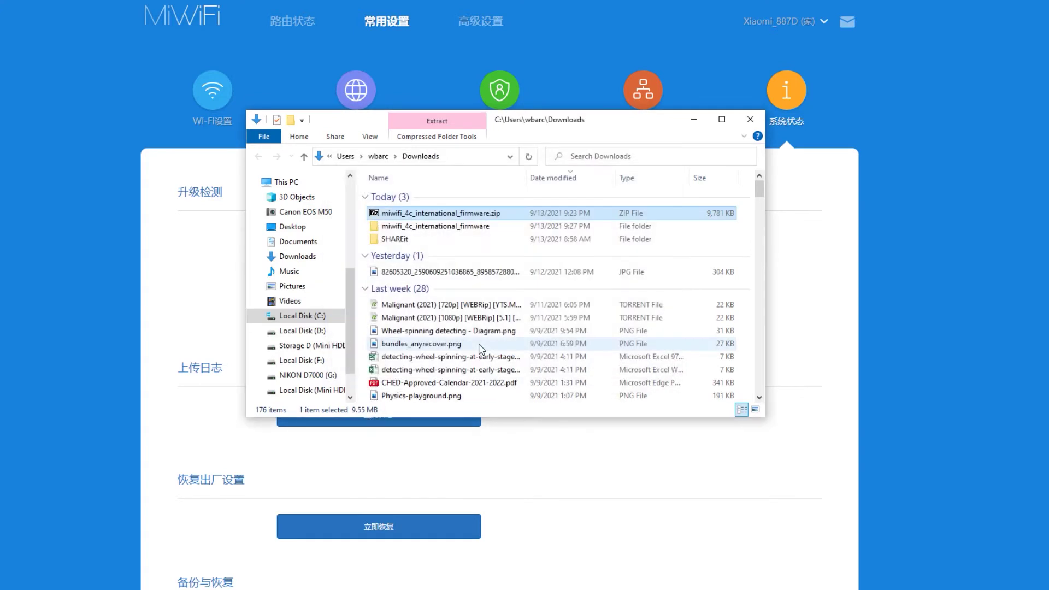
Open the extracted folder and select miwifi_r4cm_firmware 3.0.16_INT.bin.
left_click(457, 232)
double_click(457, 232)
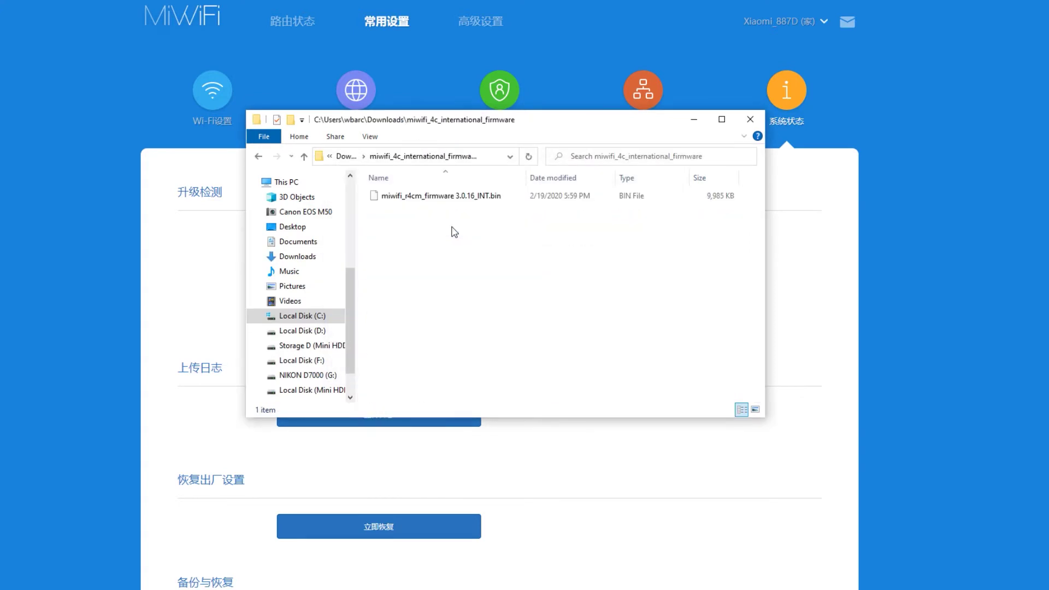
left_click(428, 203)
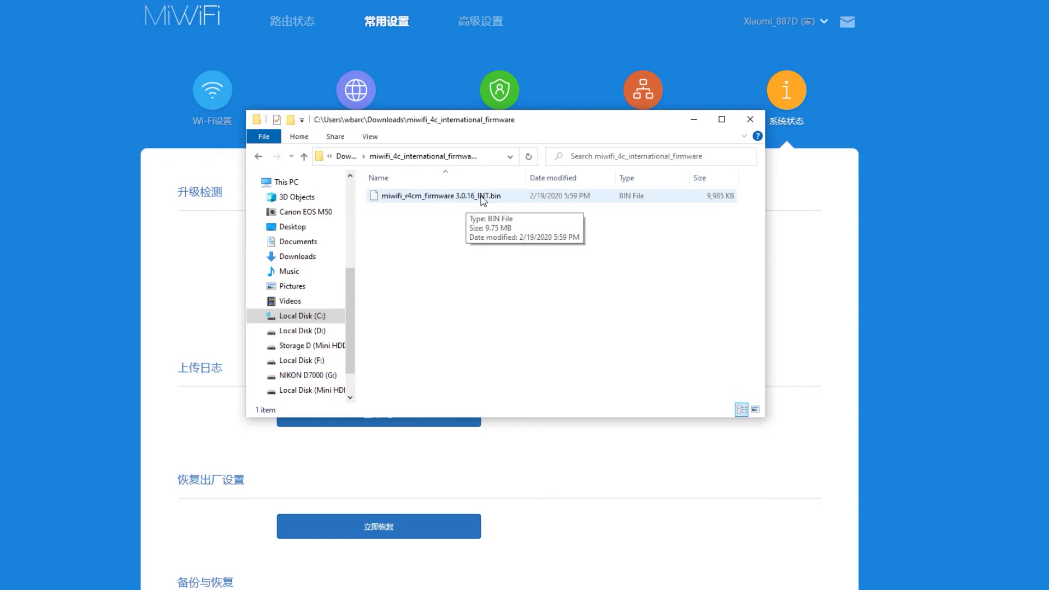
left_click(107, 278)
Manually upgrade with miwifi_r4cm_firmware 3.0.16_INT.bin from the firmware folder and start flashing.
left_click(369, 311)
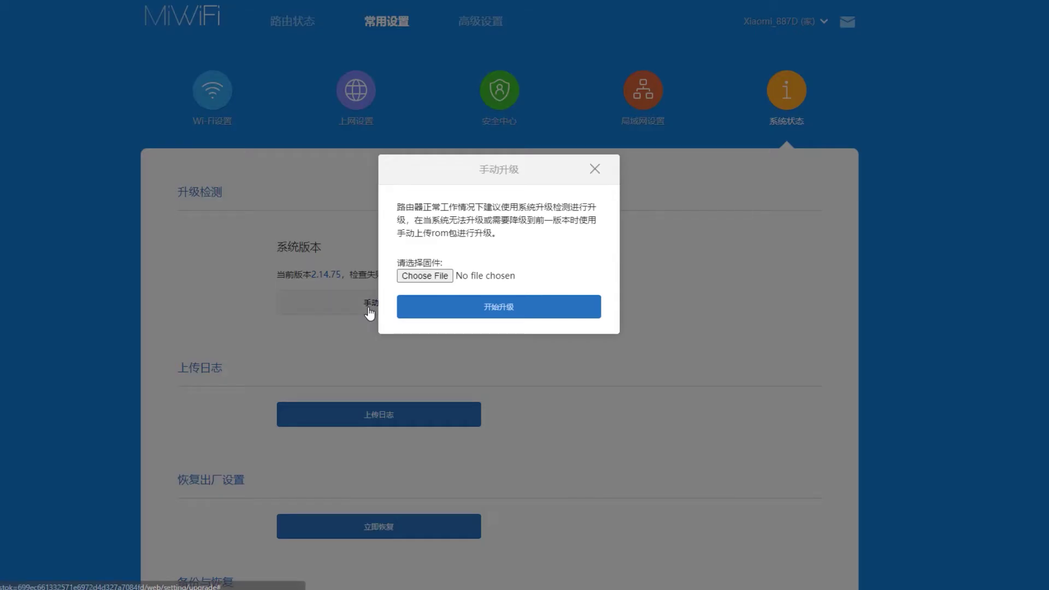
left_click(424, 276)
double_click(328, 284)
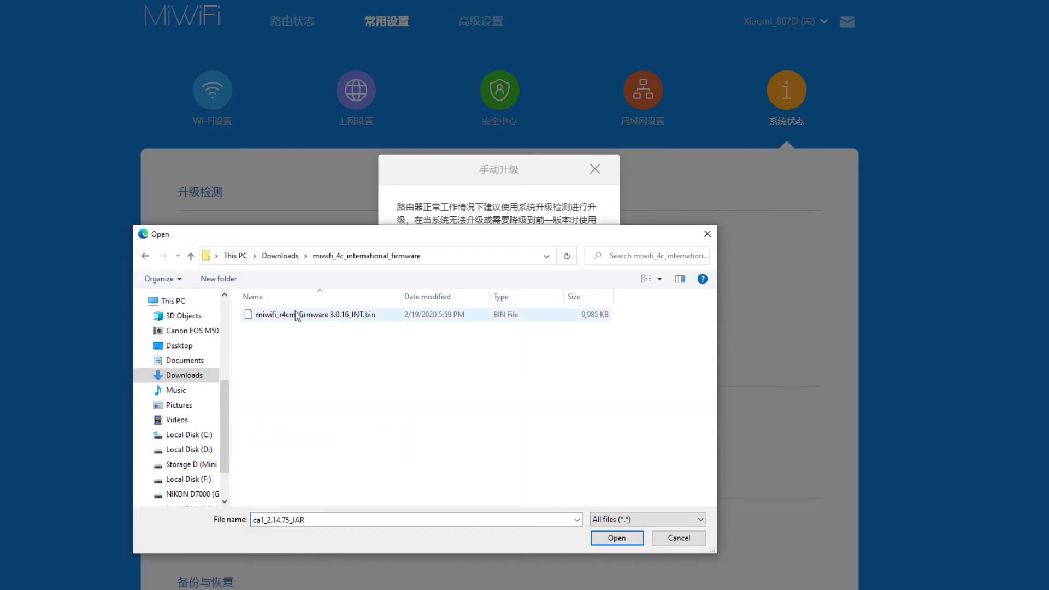
left_click(345, 315)
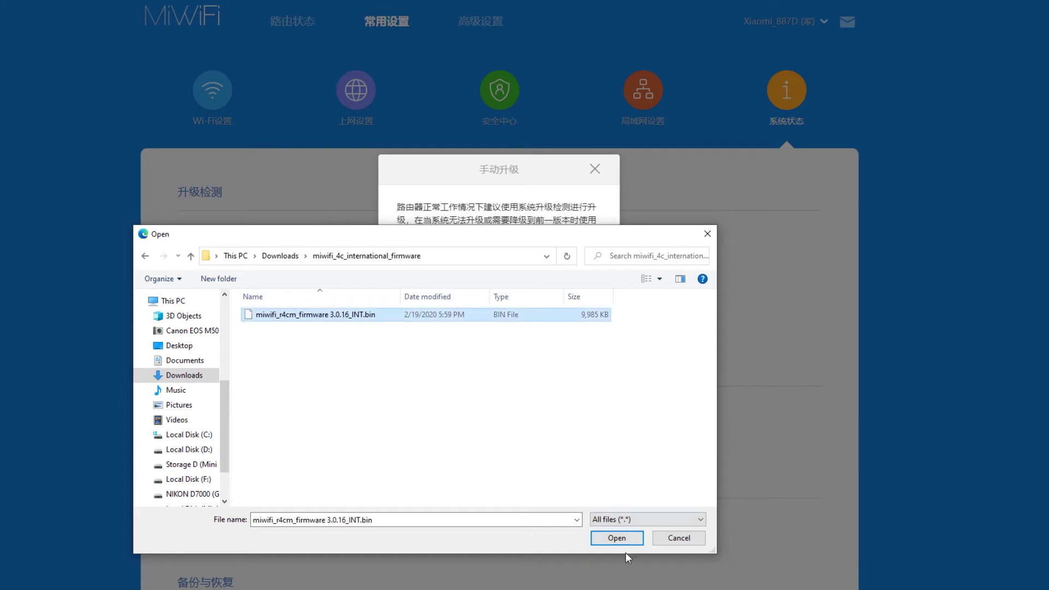
left_click(618, 539)
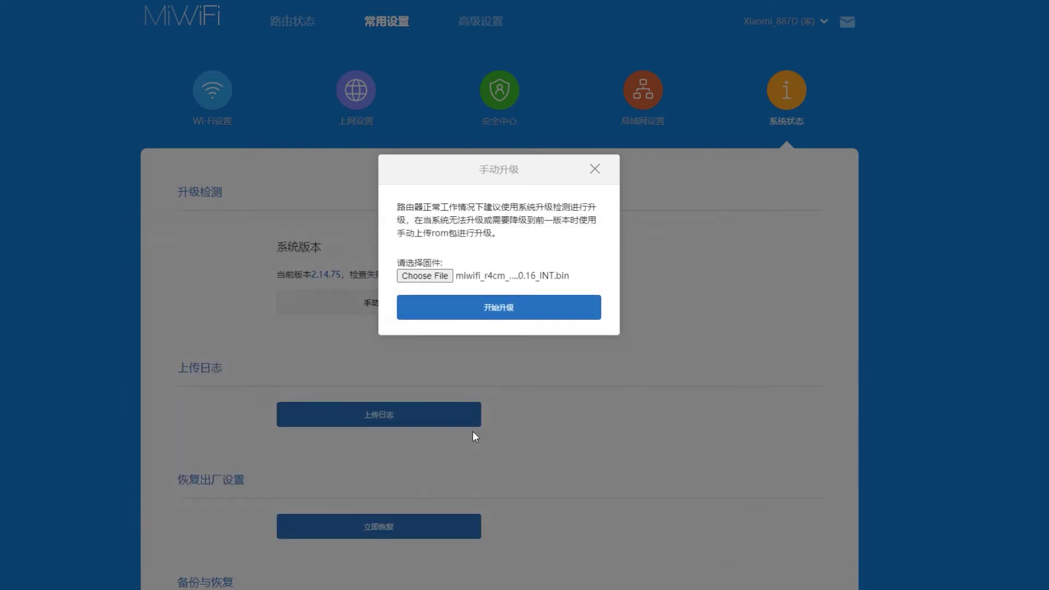
left_click(484, 323)
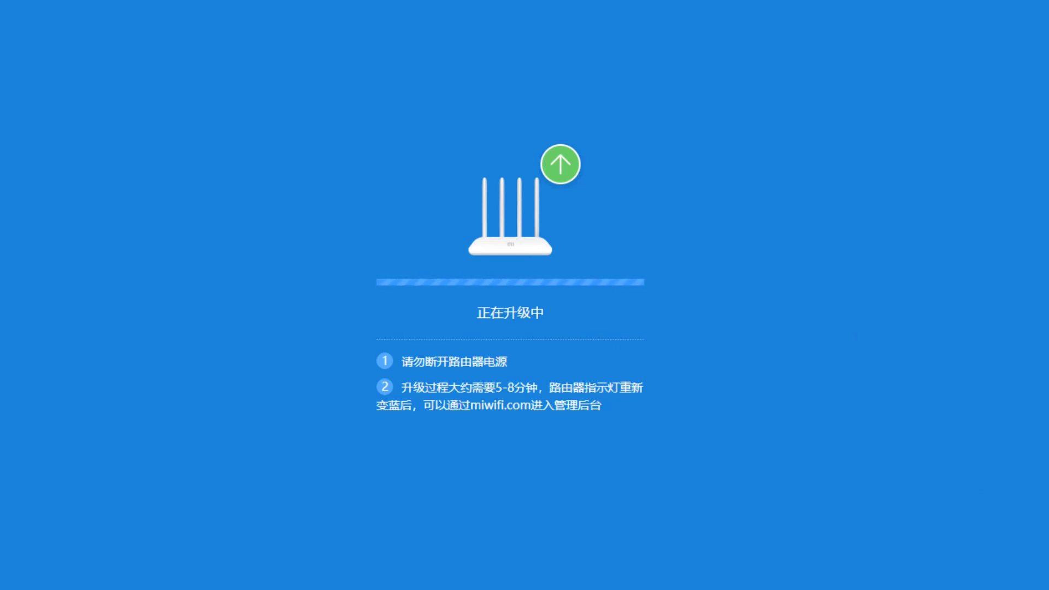
While the upgrade runs, reconnect the computer to the Xiaomi_887D Wi-Fi network.
left_click(966, 580)
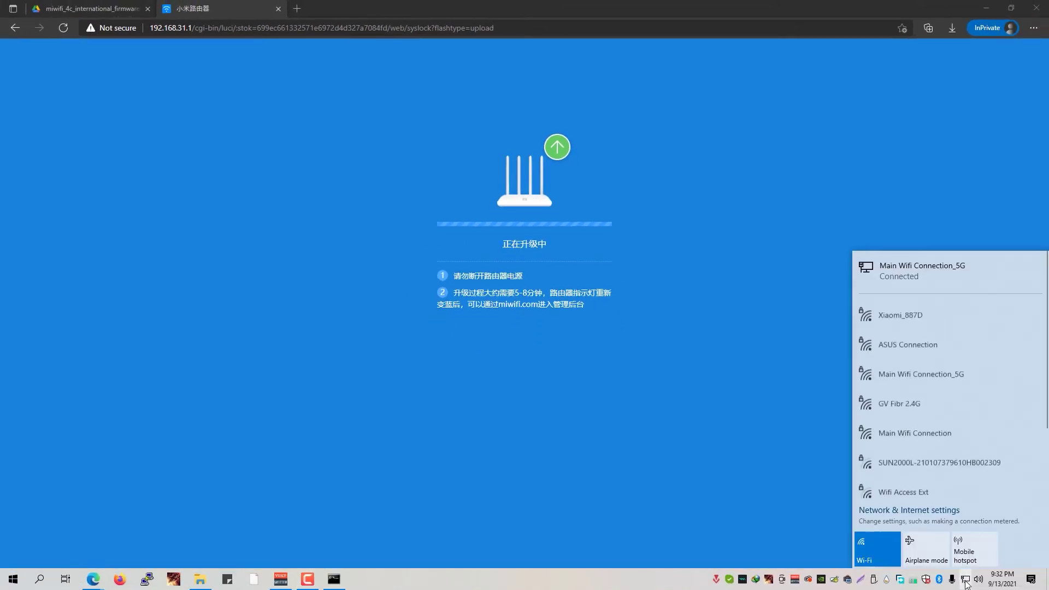
left_click(916, 314)
left_click(1014, 365)
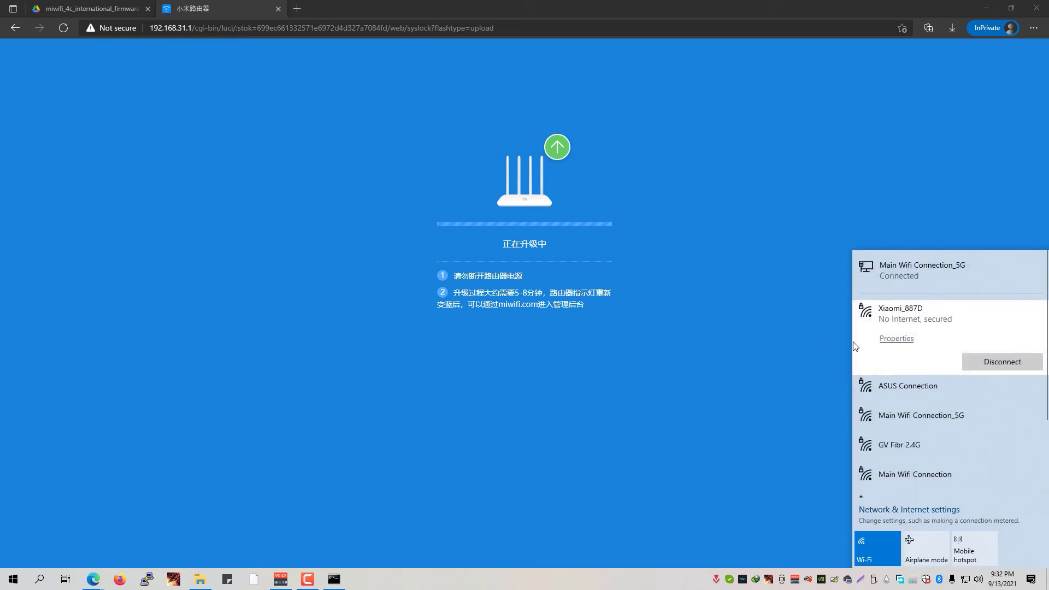
left_click(771, 323)
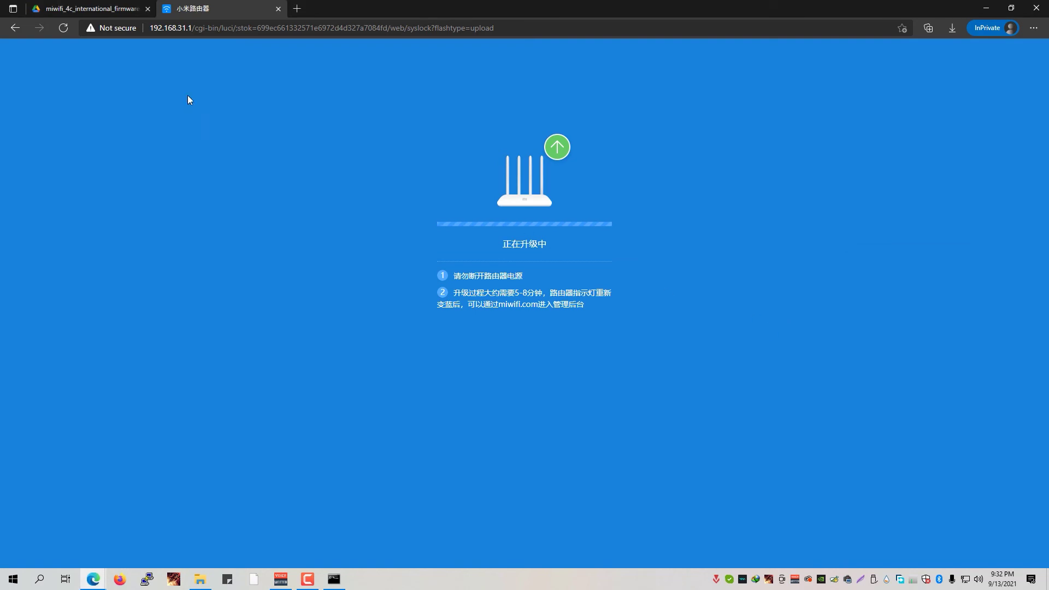
Reload 192.168.31.1 without the old session path and log in with the admin password.
left_click_drag(194, 27, 632, 34)
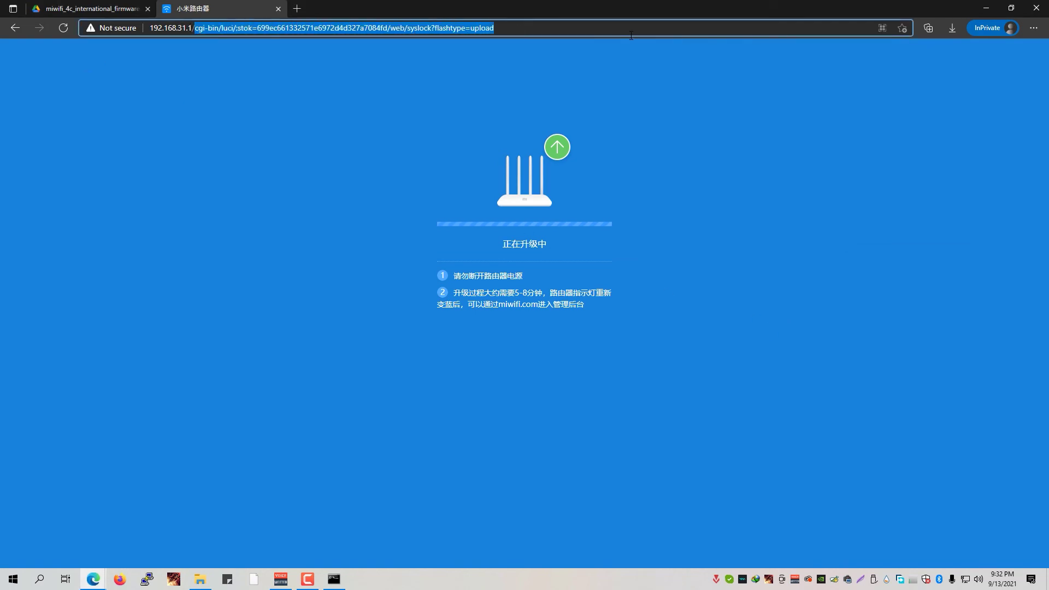
key("BackSpace")
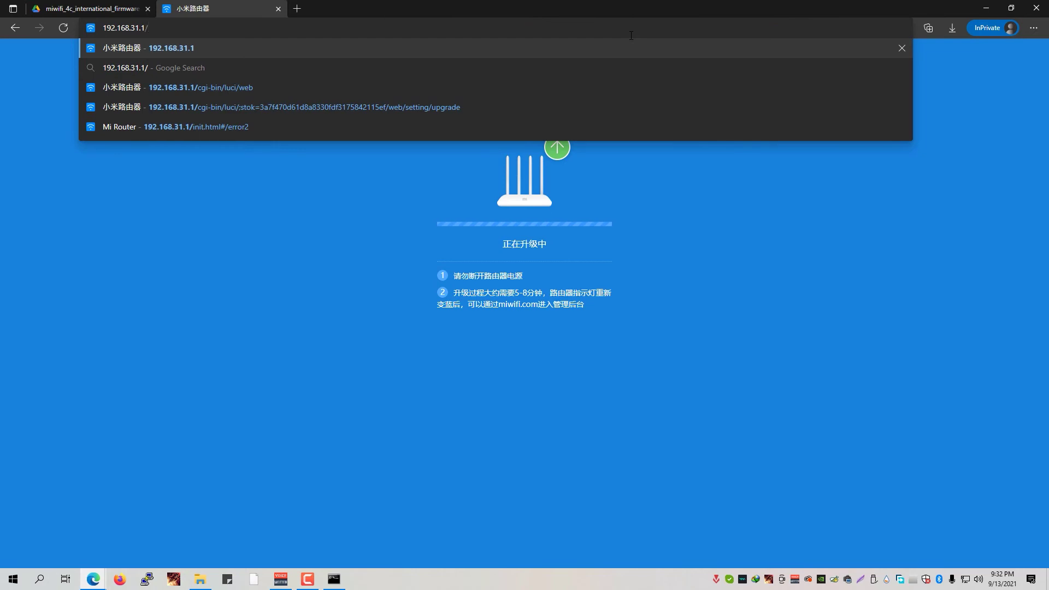
key("Return")
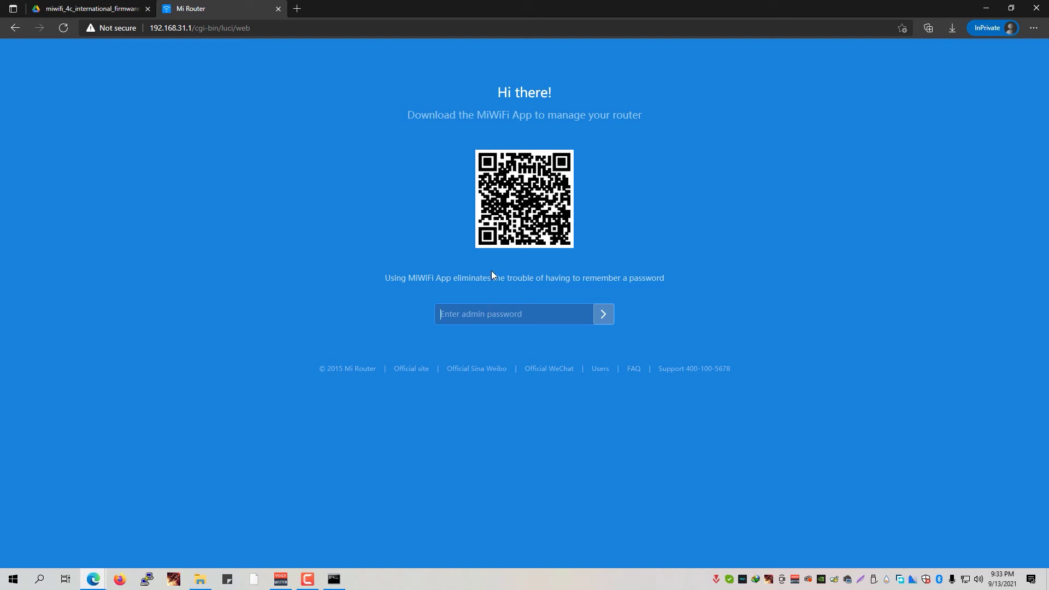
type("*********")
key("Return")
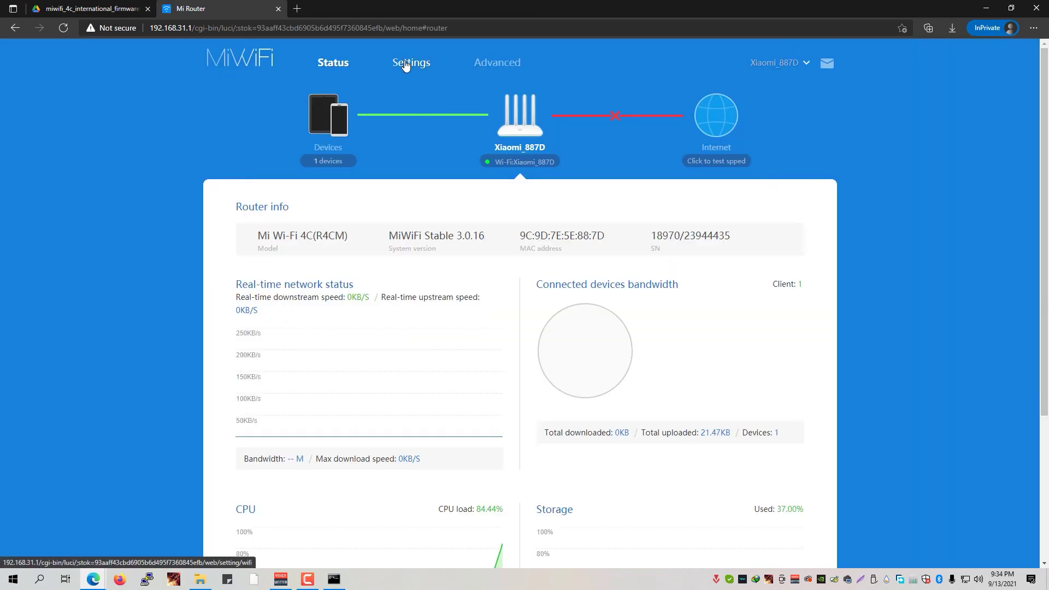
Set the system language to English under Settings > Status.
left_click(406, 67)
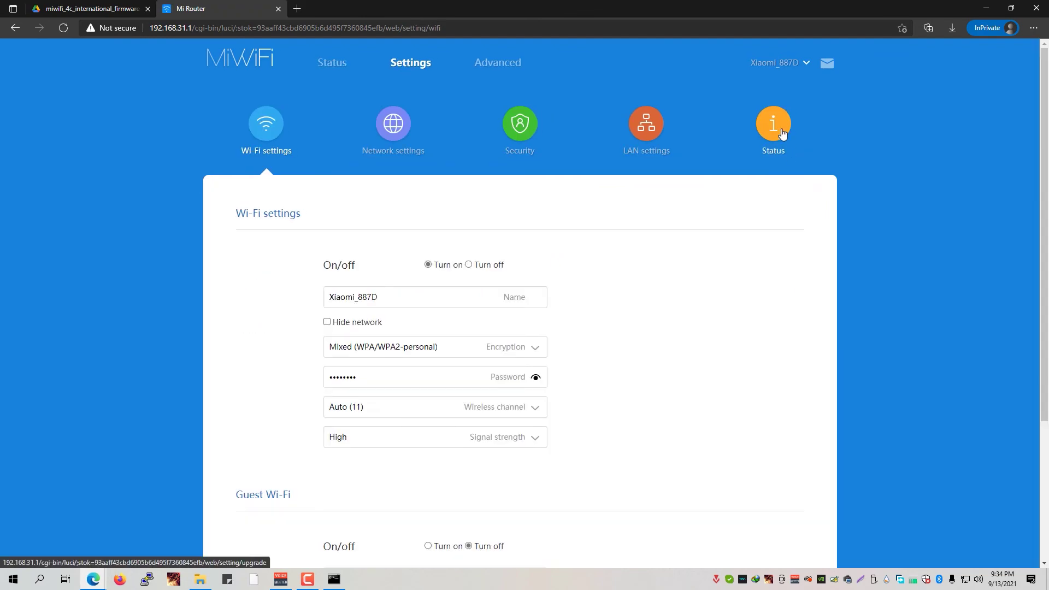
left_click(785, 134)
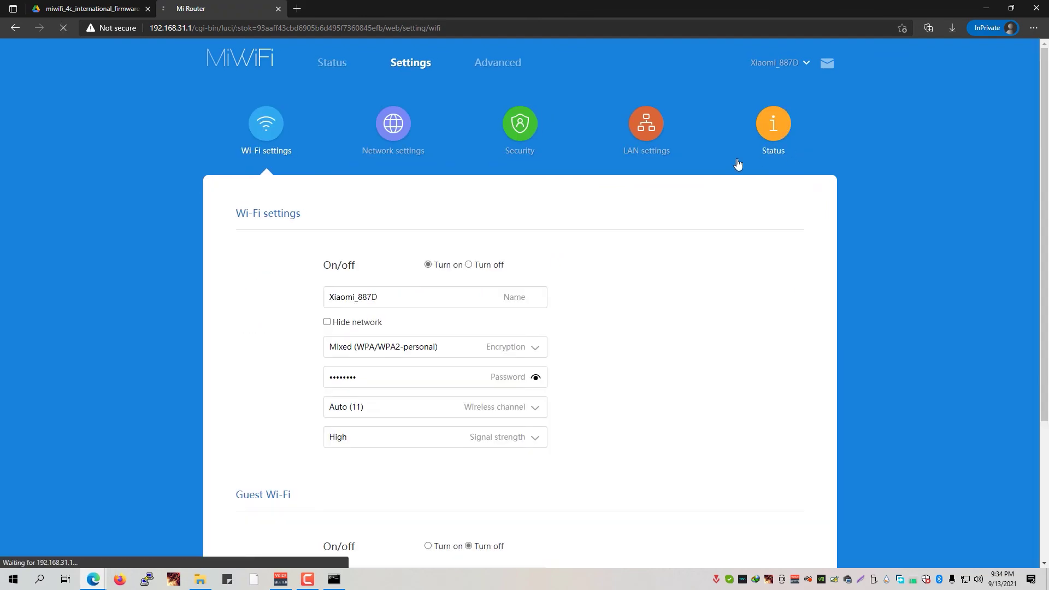
scroll(691, 199, "down", 6)
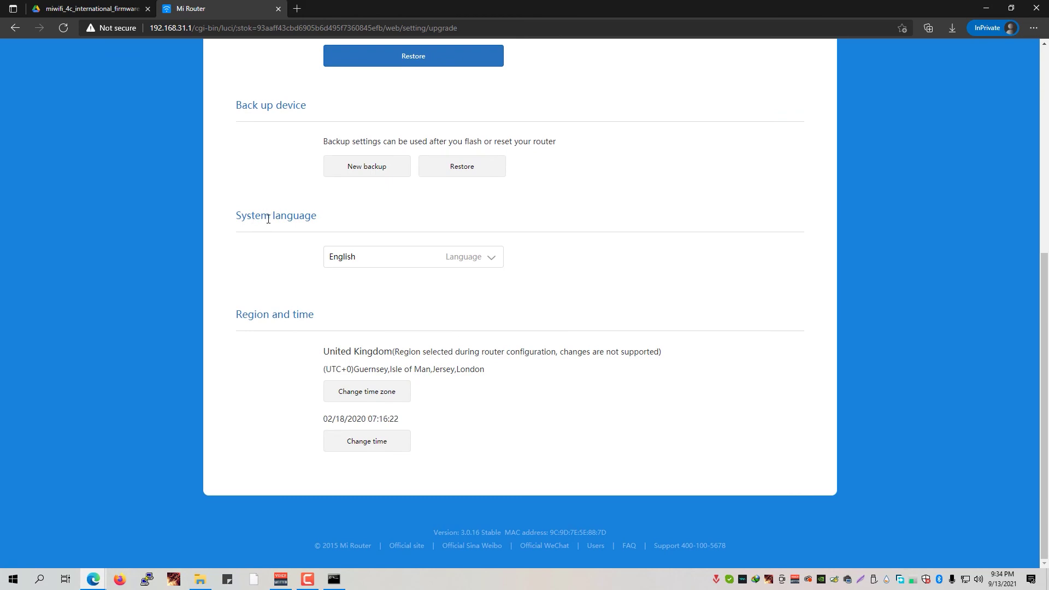
left_click(408, 266)
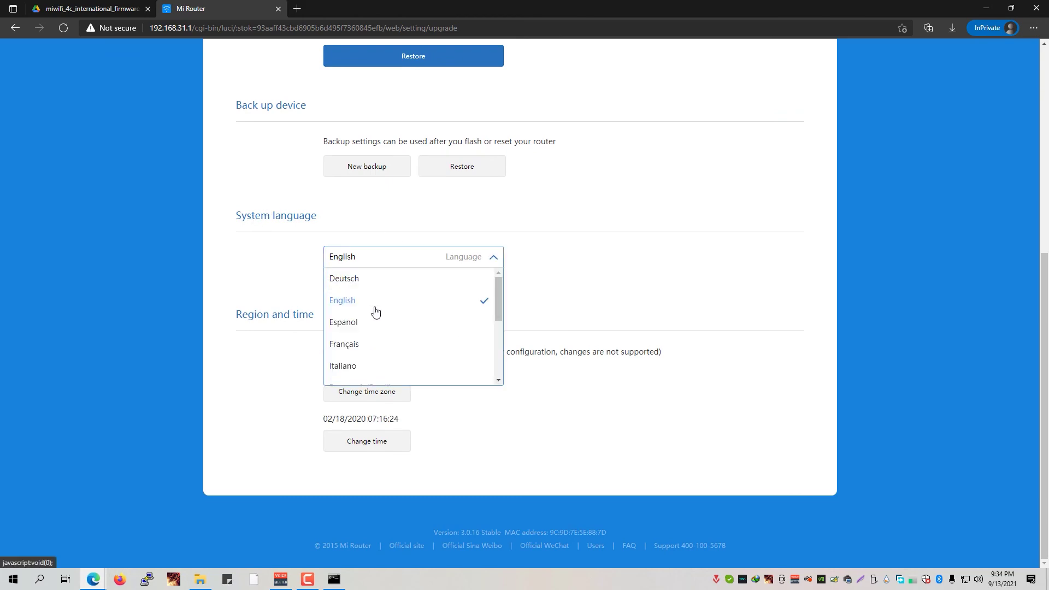
left_click(371, 310)
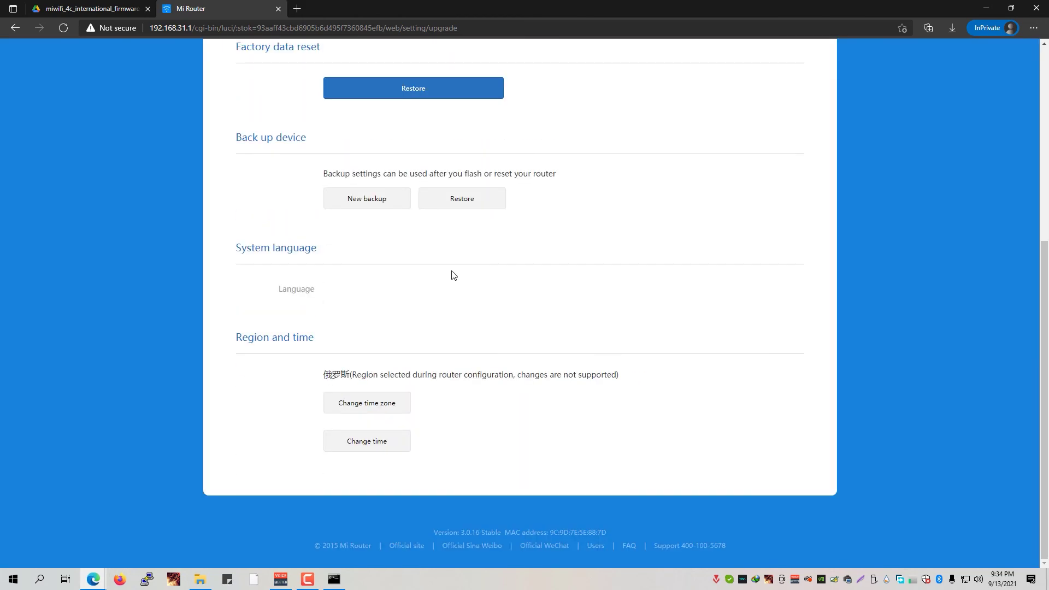
Confirm the language stays English and the update section shows firmware 3.0.16.
scroll(454, 246, "up", 5)
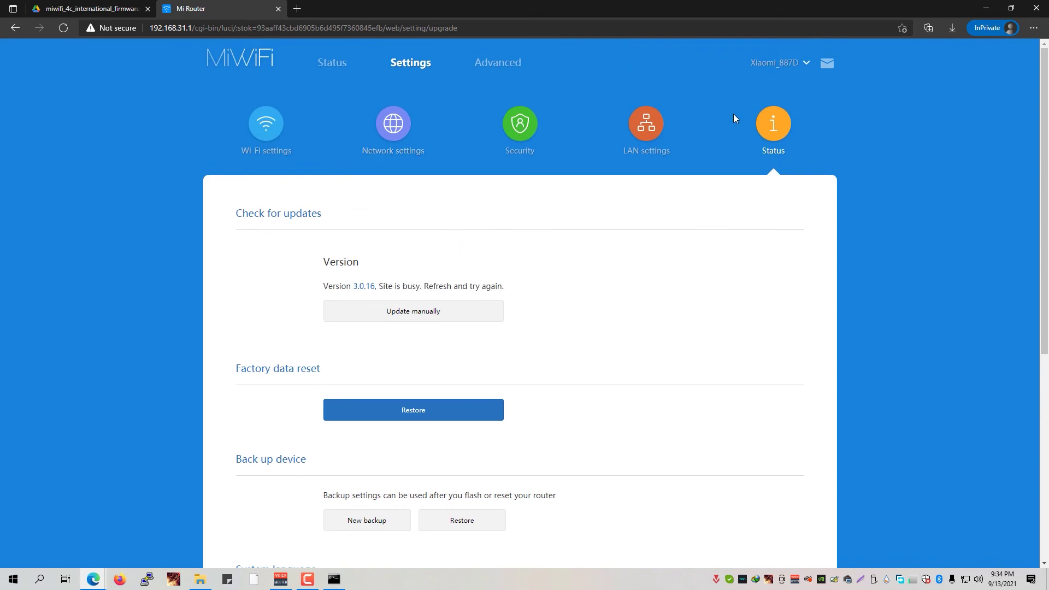
scroll(666, 255, "down", 6)
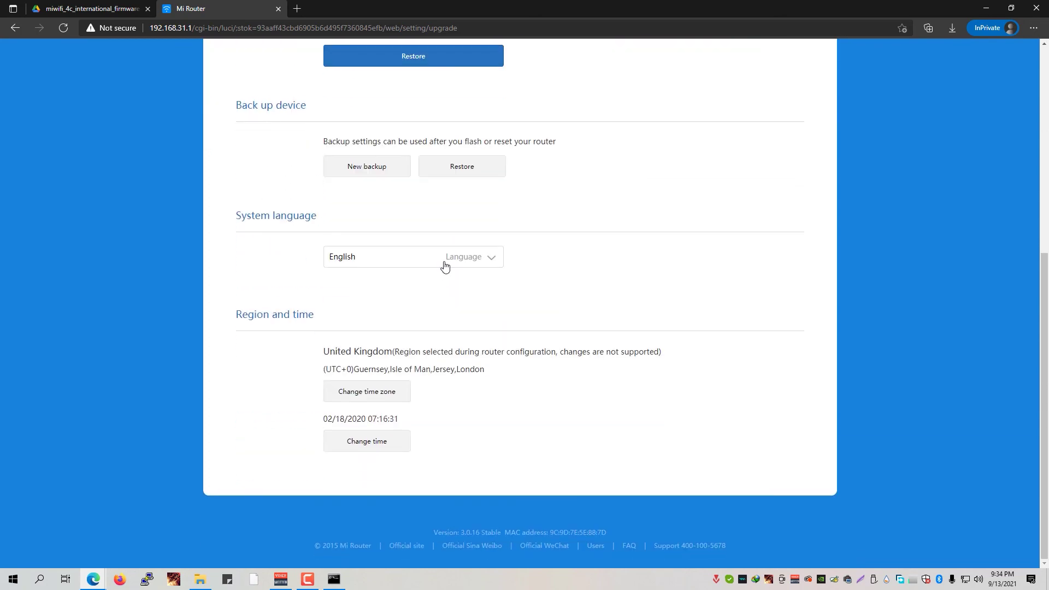
left_click(447, 263)
left_click(571, 286)
scroll(501, 295, "up", 6)
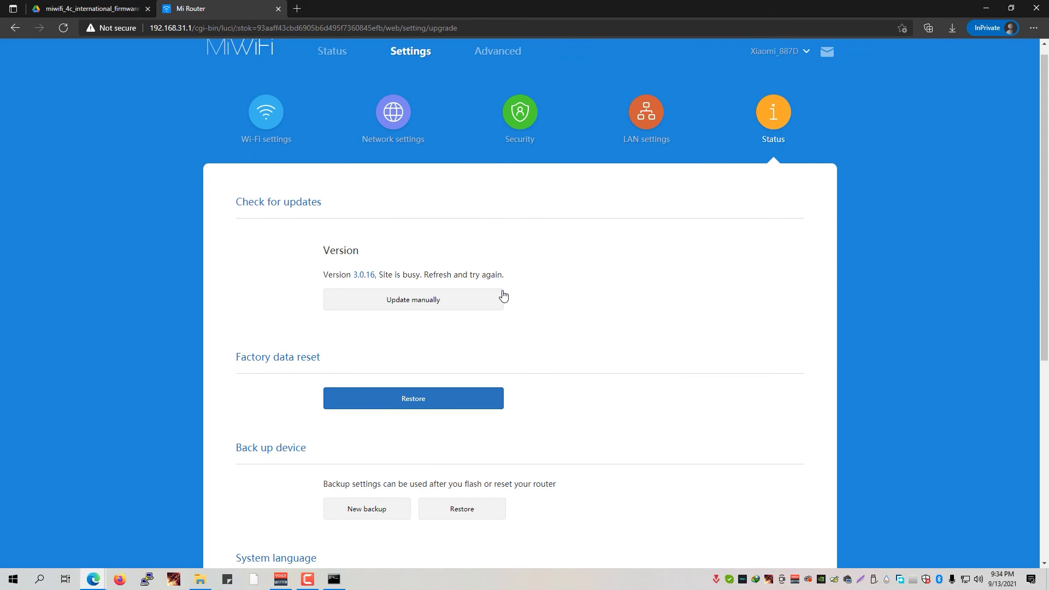